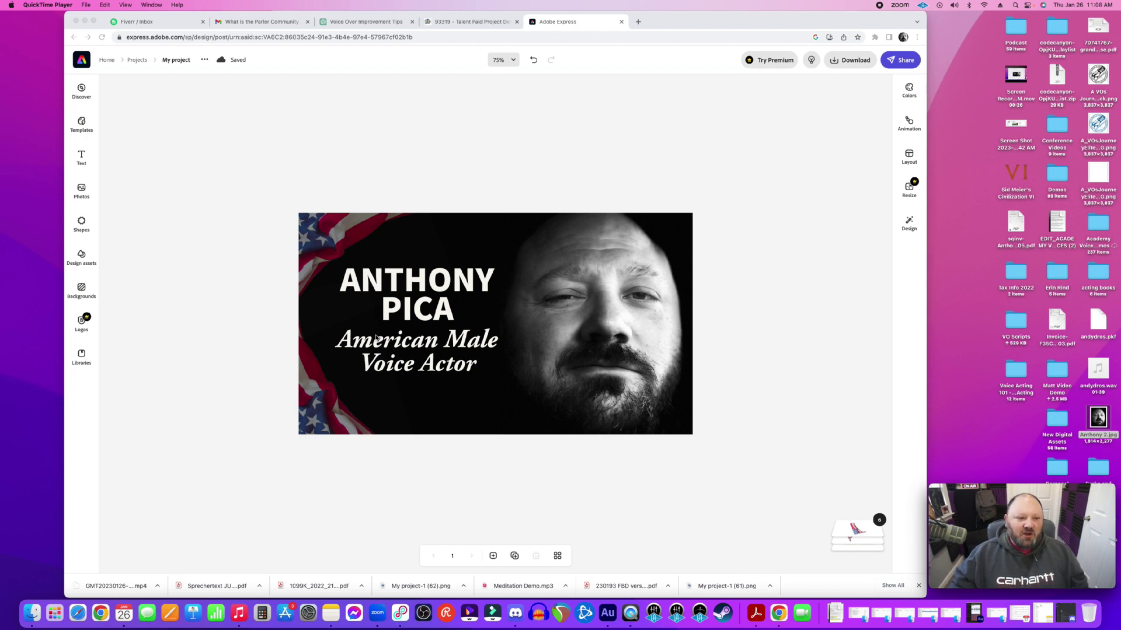
Return to the Adobe Express home page and open the Create new menu
click(109, 62)
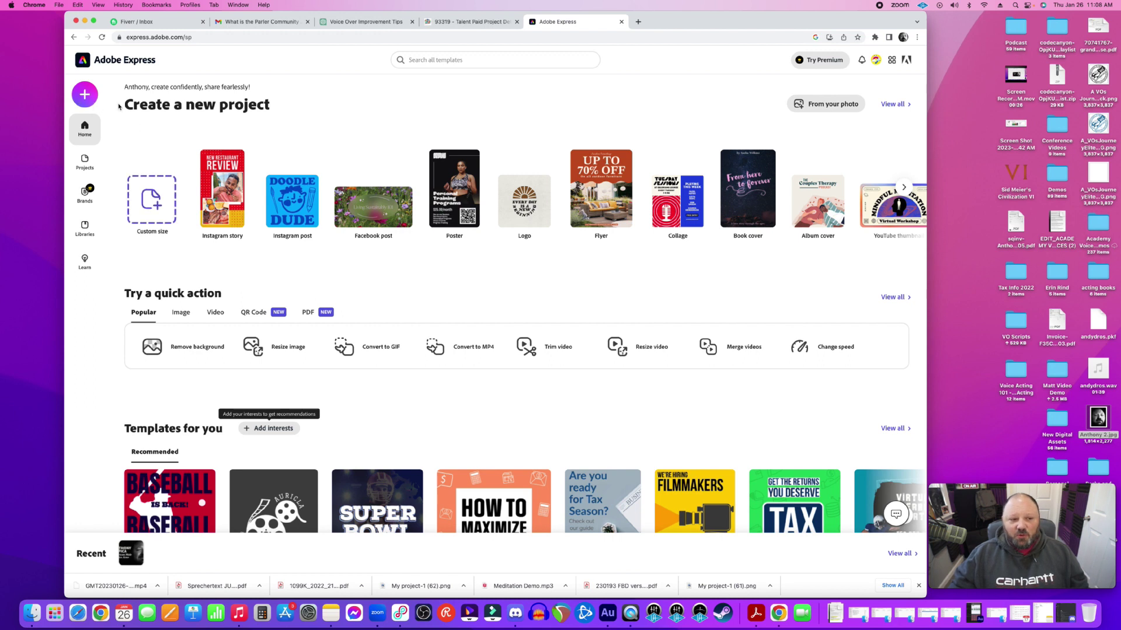
click(86, 97)
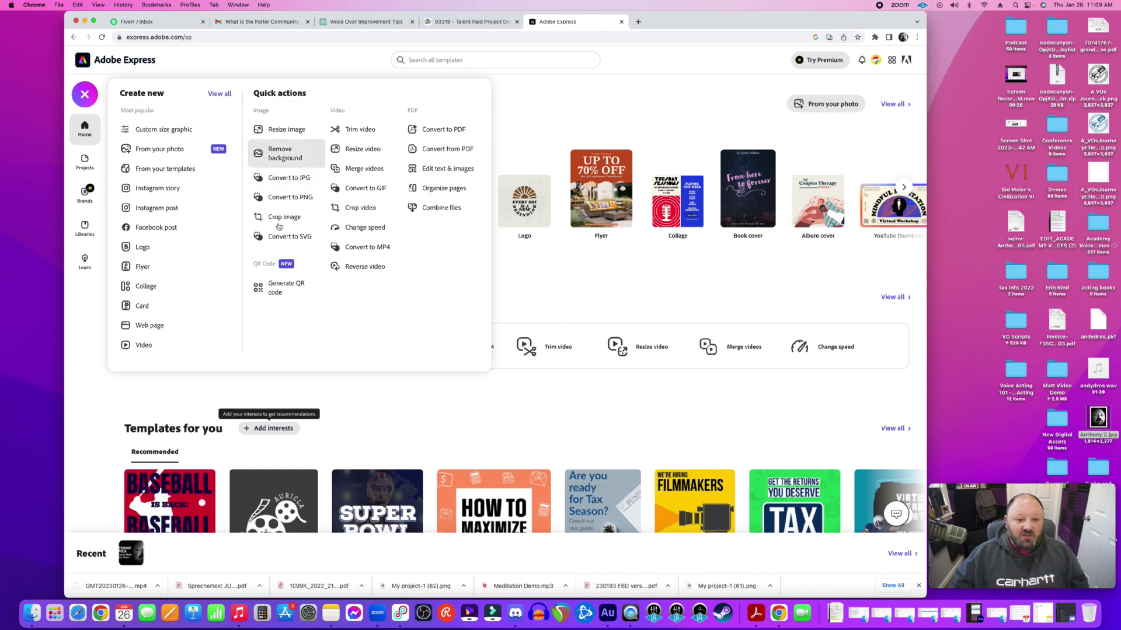
Create a Custom size graphic with width 1280 and height 720 px
click(185, 137)
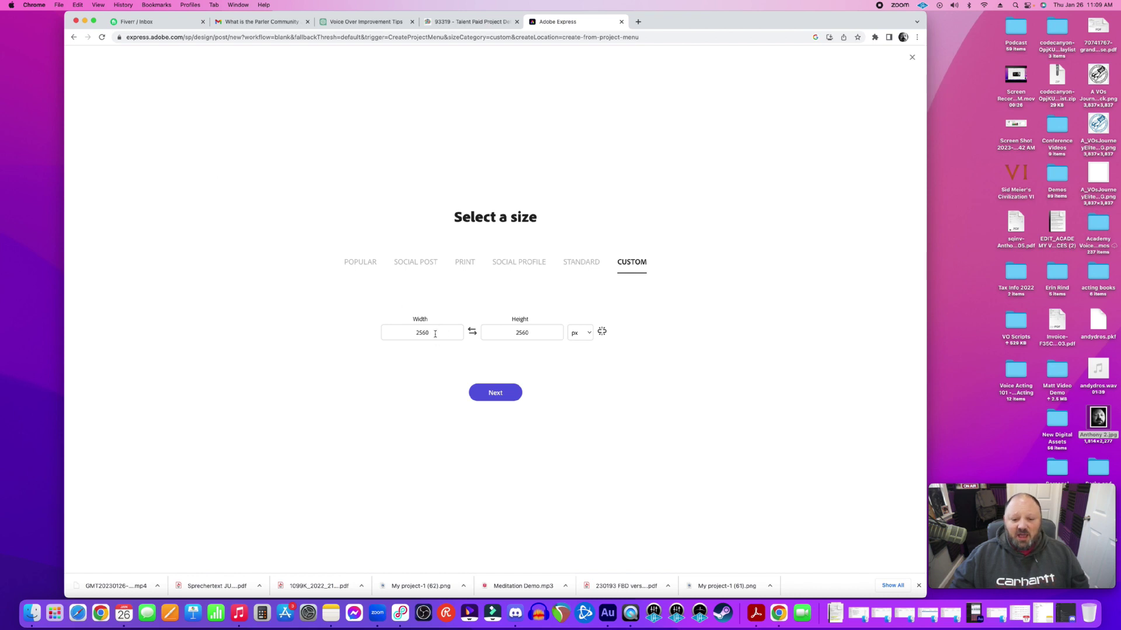
double_click(410, 332)
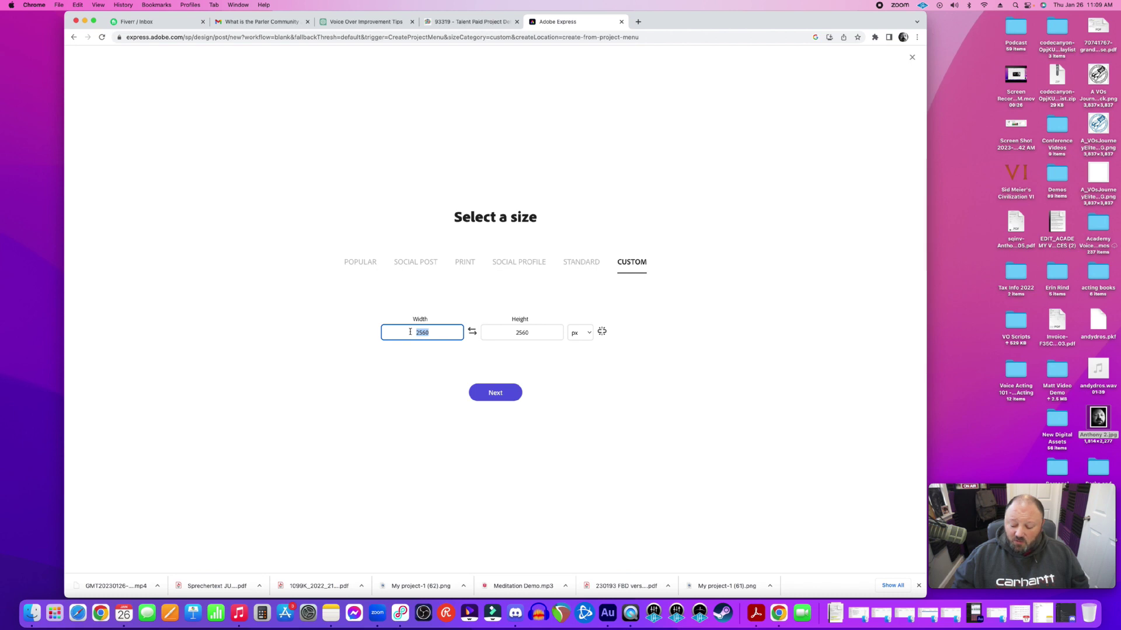
text(1280)
click(524, 337)
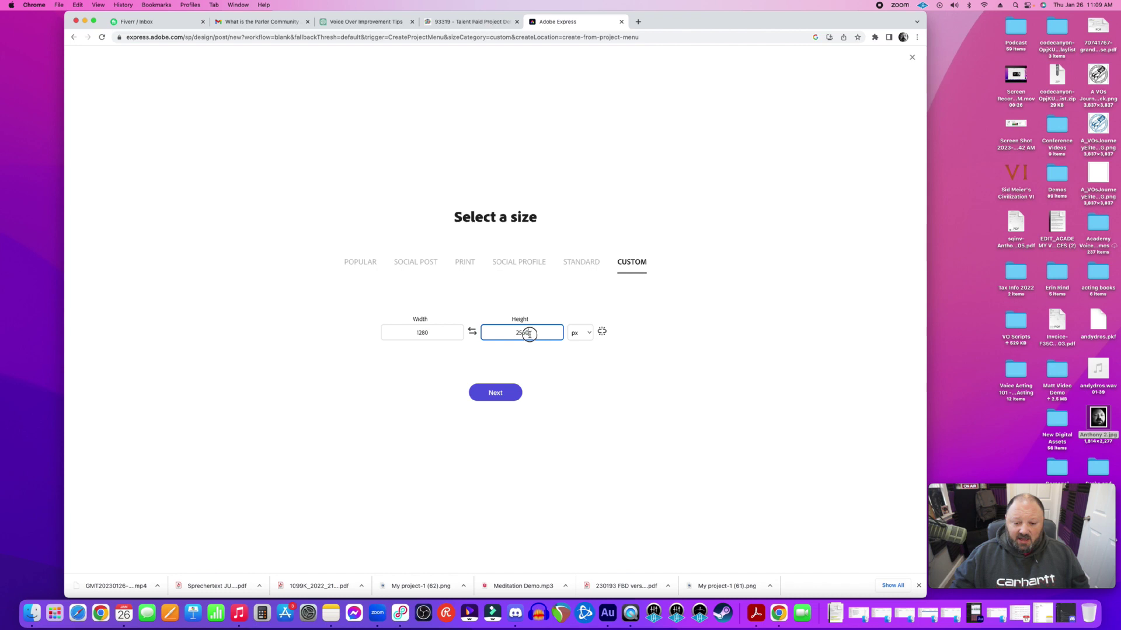
text(720)
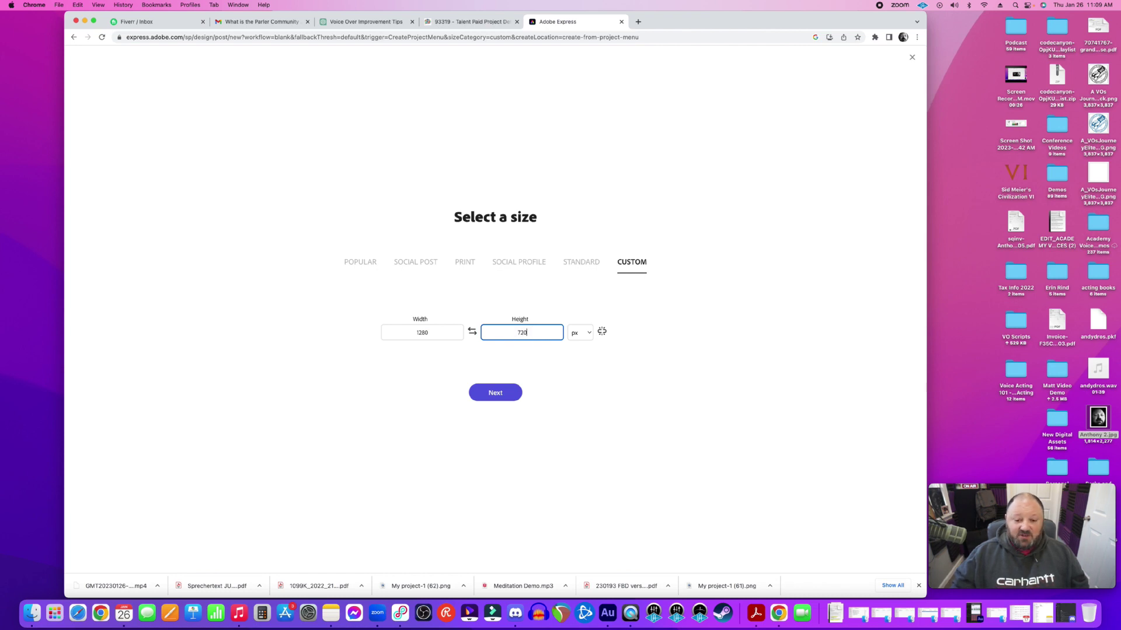
click(499, 391)
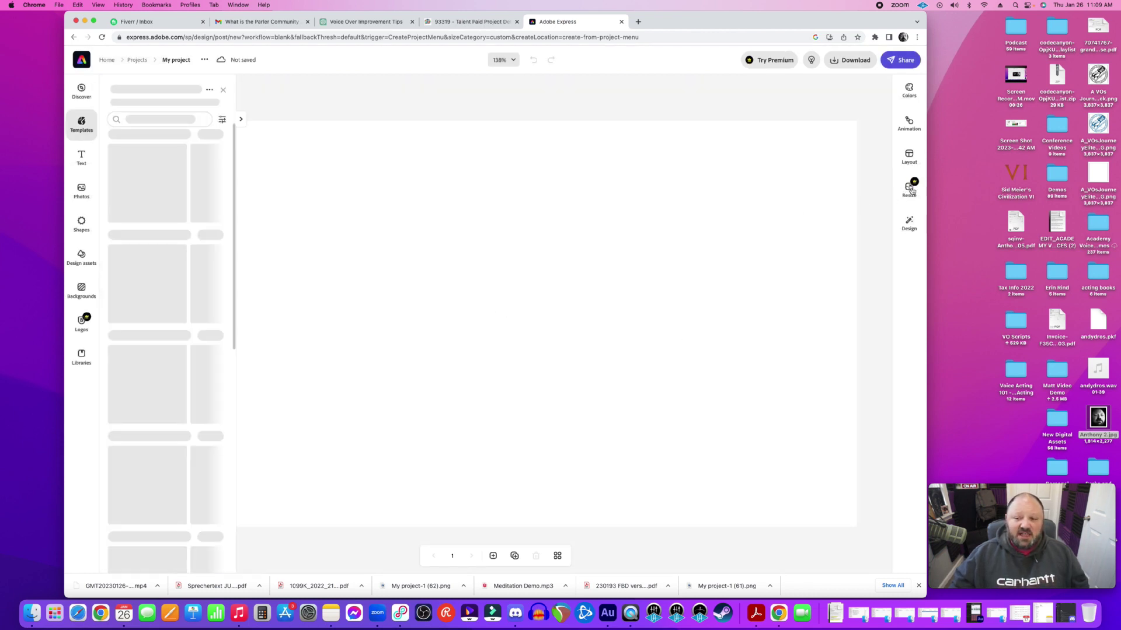
Check the YouTube thumbnail preset (1280 x 720) in Resize, then close the side panels
click(911, 190)
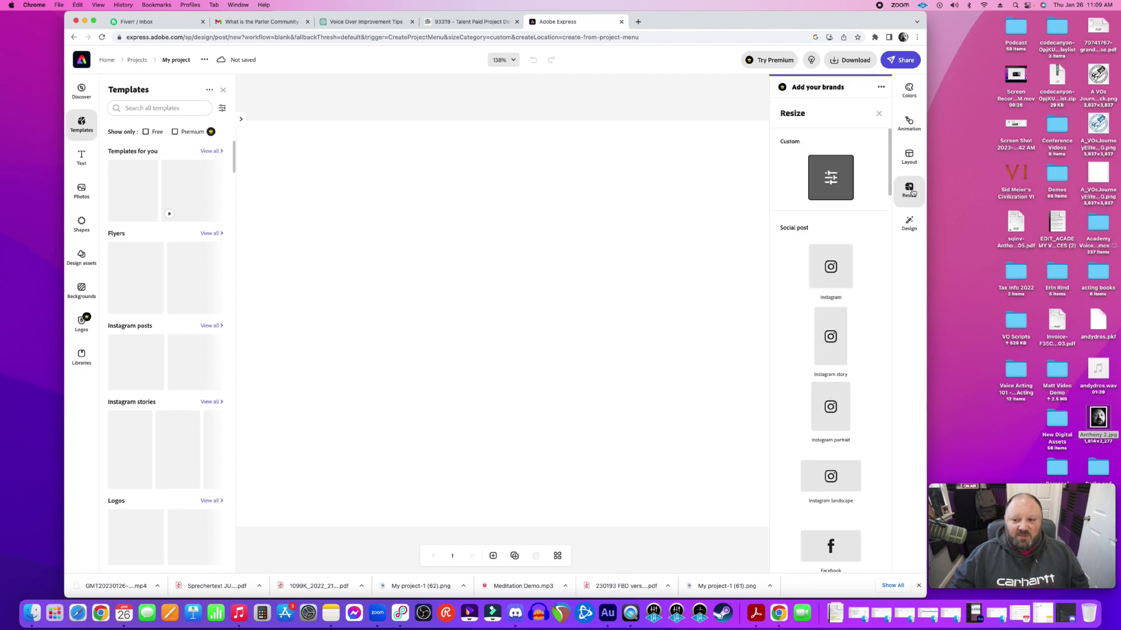
scroll(870, 310, down, 5)
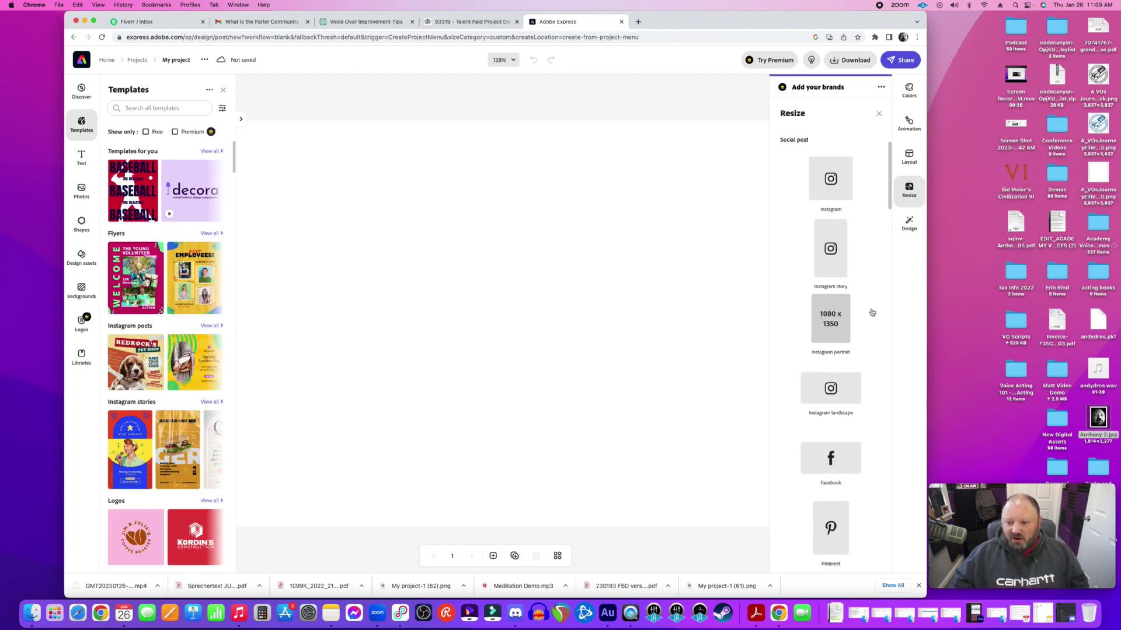
scroll(848, 338, down, 3)
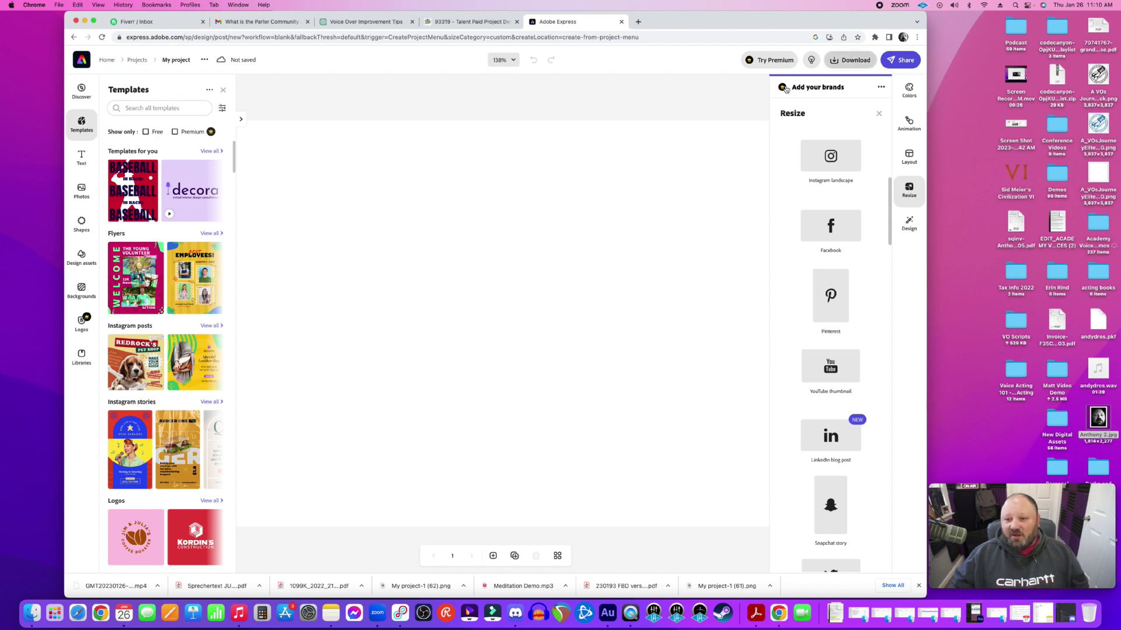
click(691, 119)
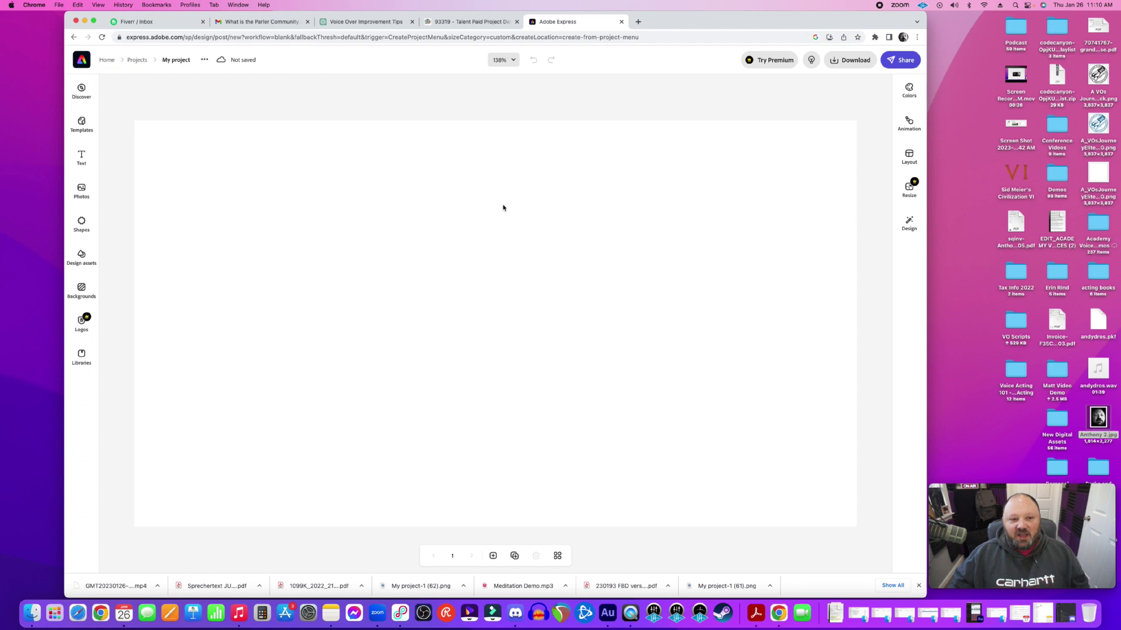
Discard the unsaved 1280 × 720 design and create a new 1920 × 1080 px custom-size graphic
click(73, 37)
click(564, 335)
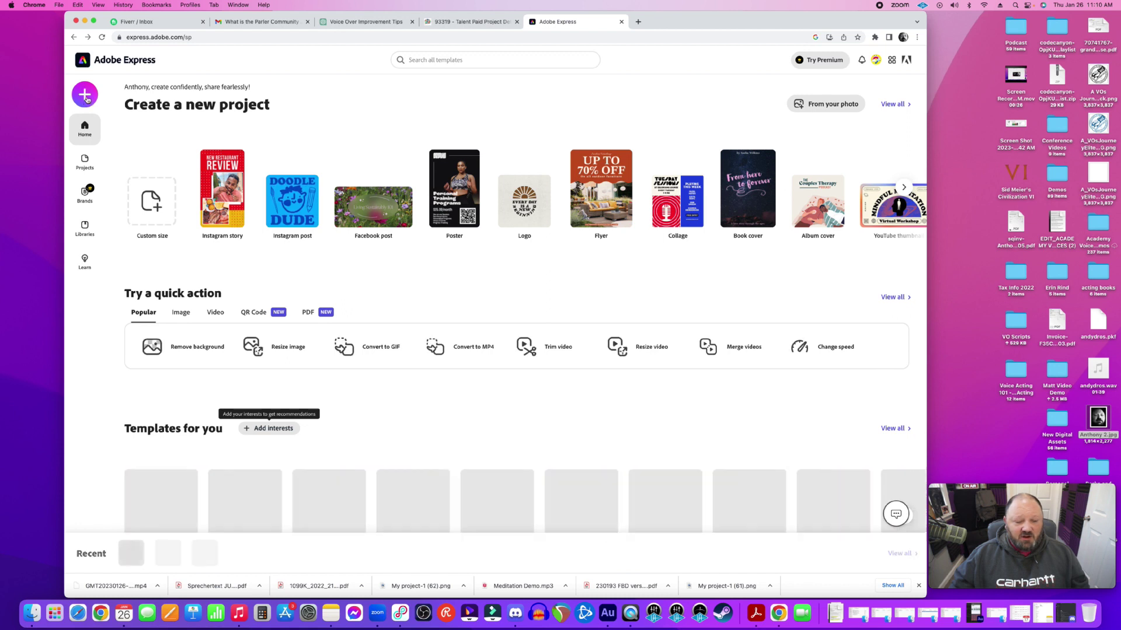
click(85, 97)
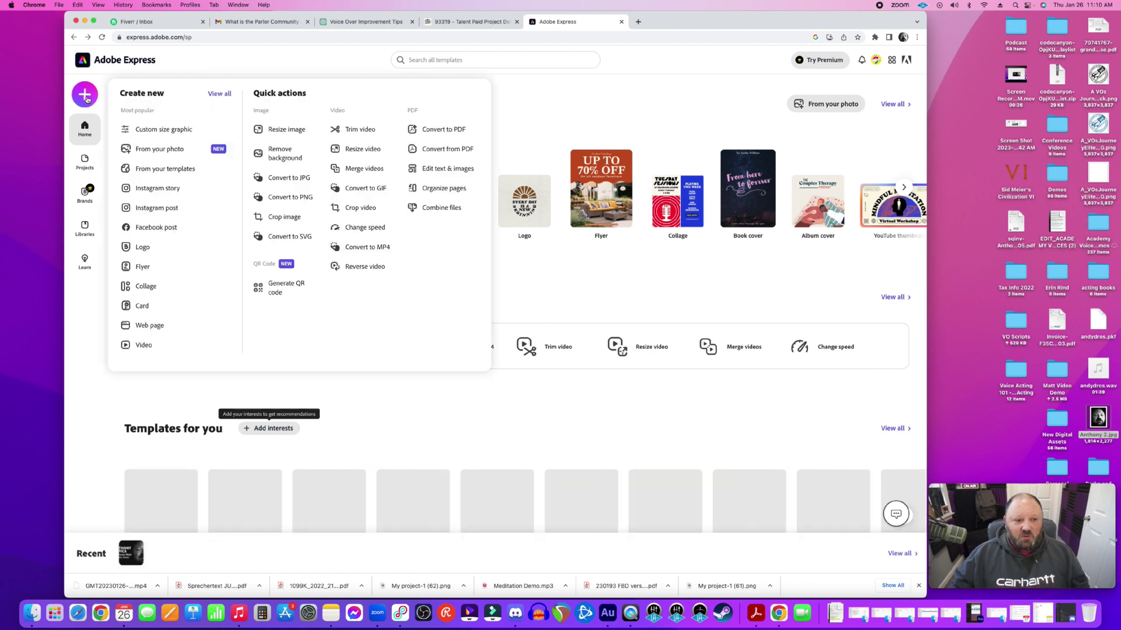
click(176, 131)
double_click(402, 328)
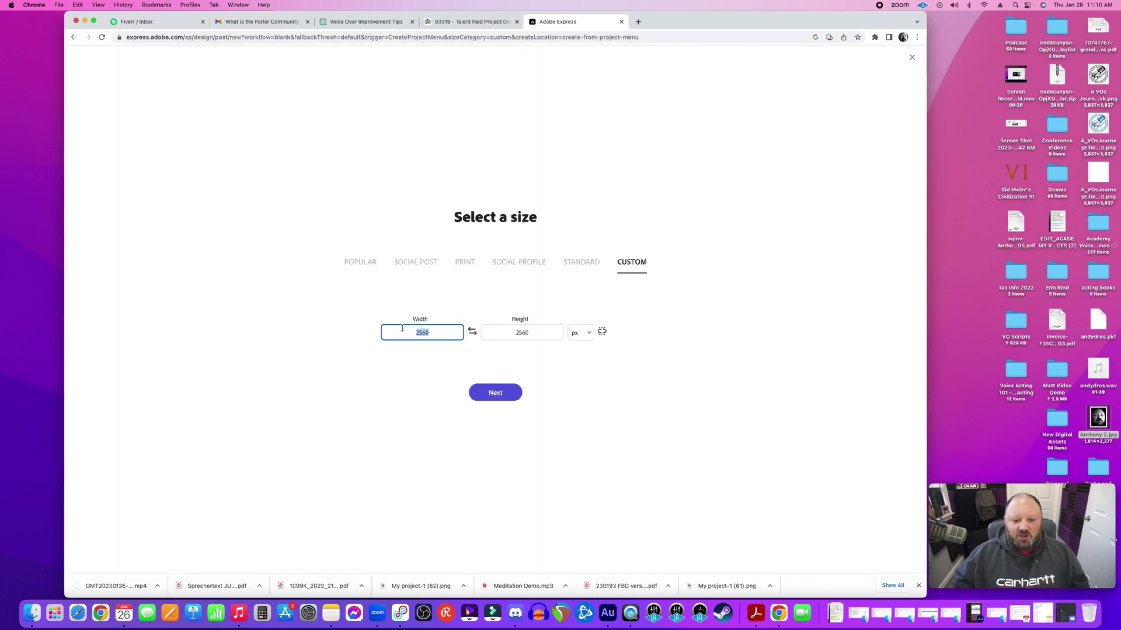
text(1920)
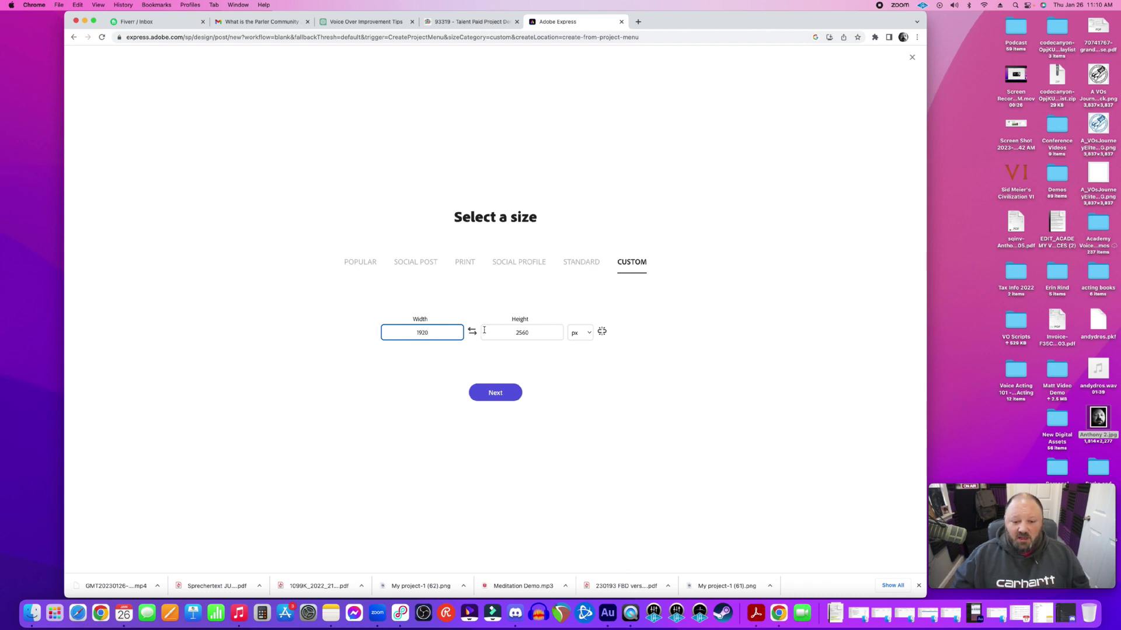
double_click(504, 331)
text(1080)
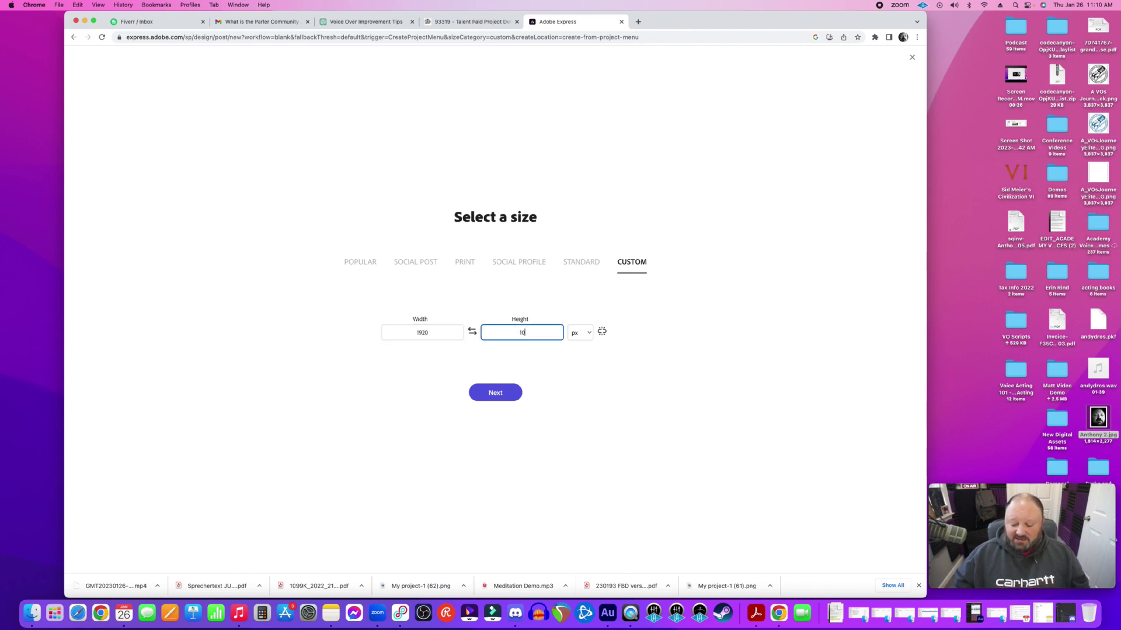
click(504, 399)
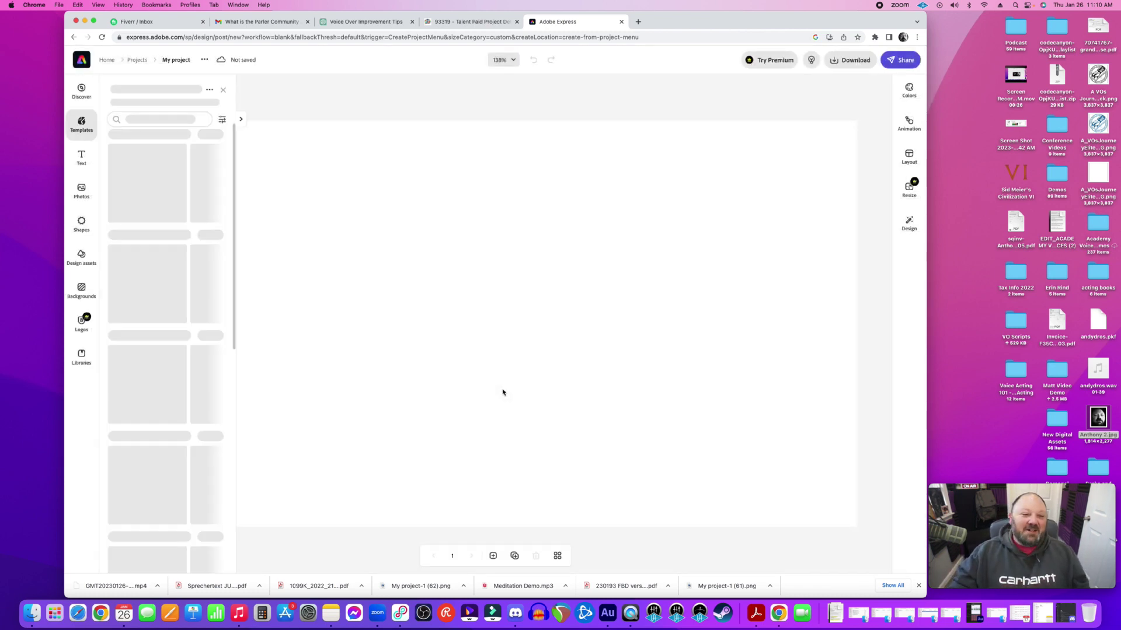
click(518, 61)
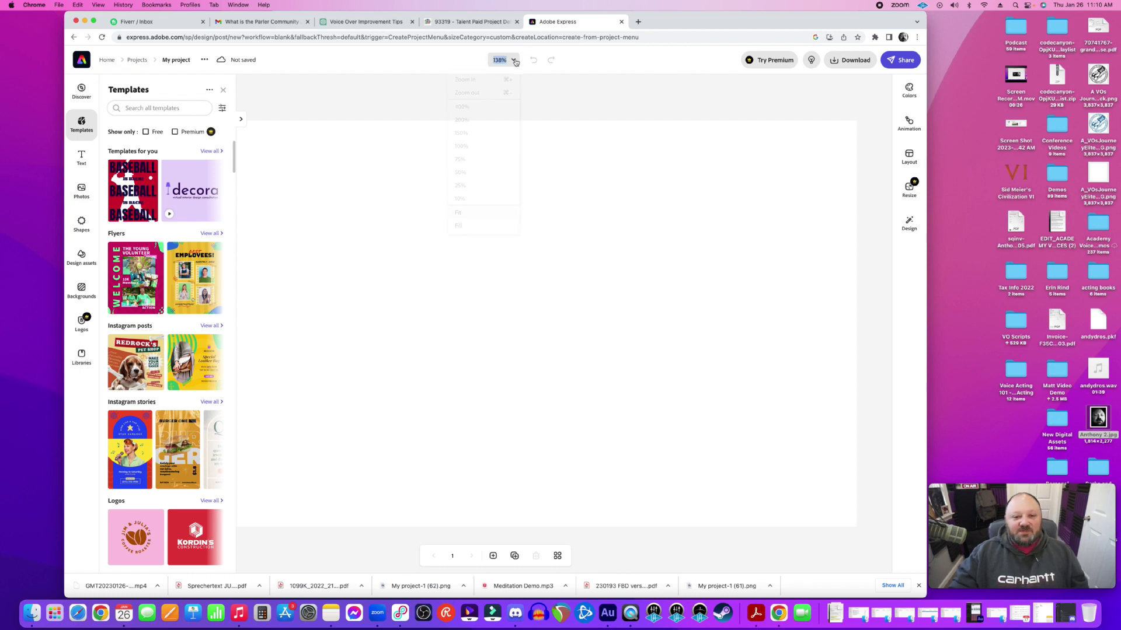
click(491, 169)
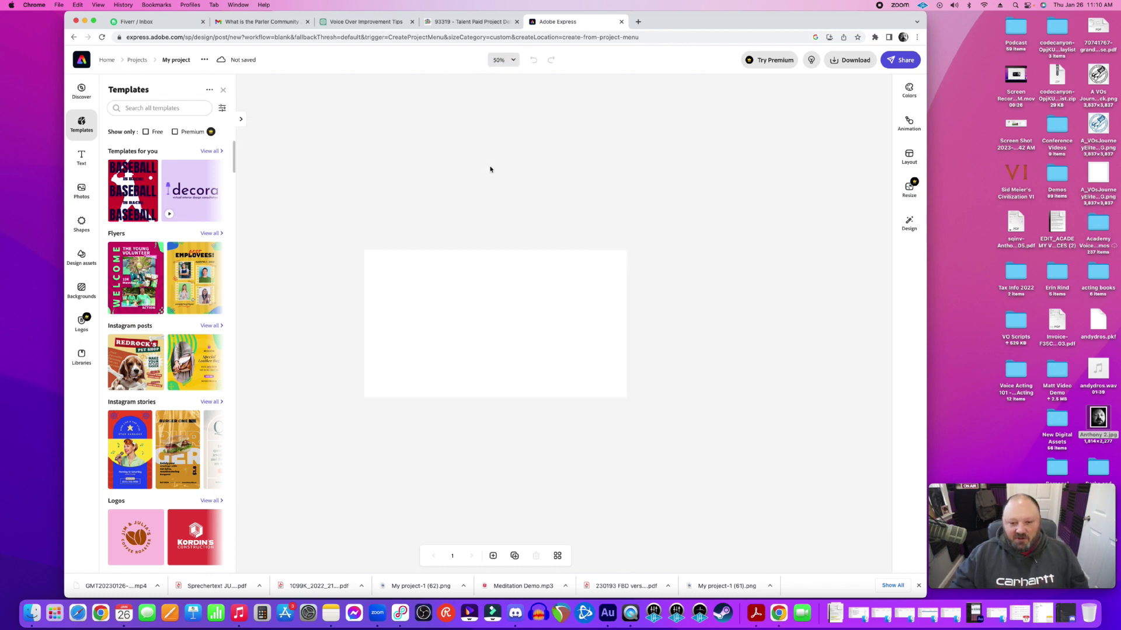
click(513, 59)
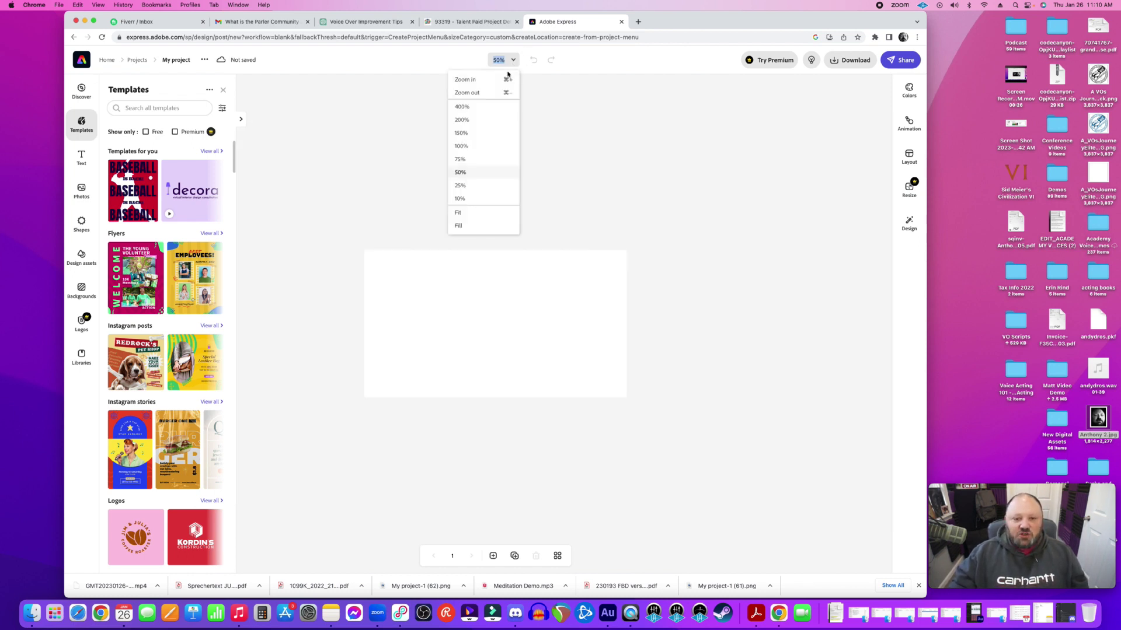
click(475, 156)
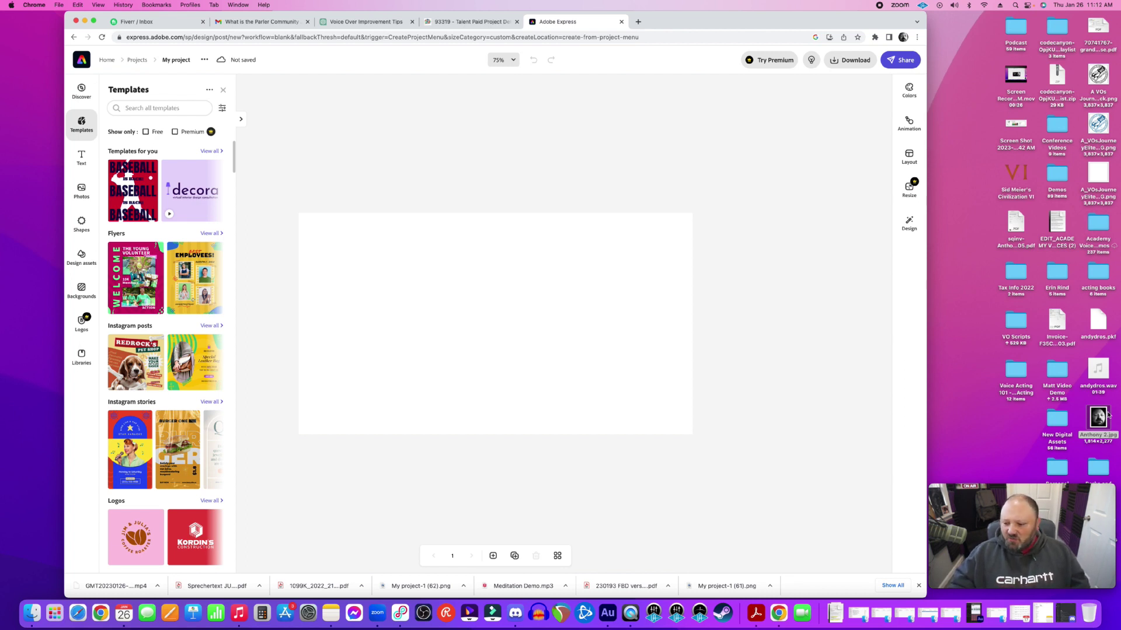
drag(1098, 417, 578, 298)
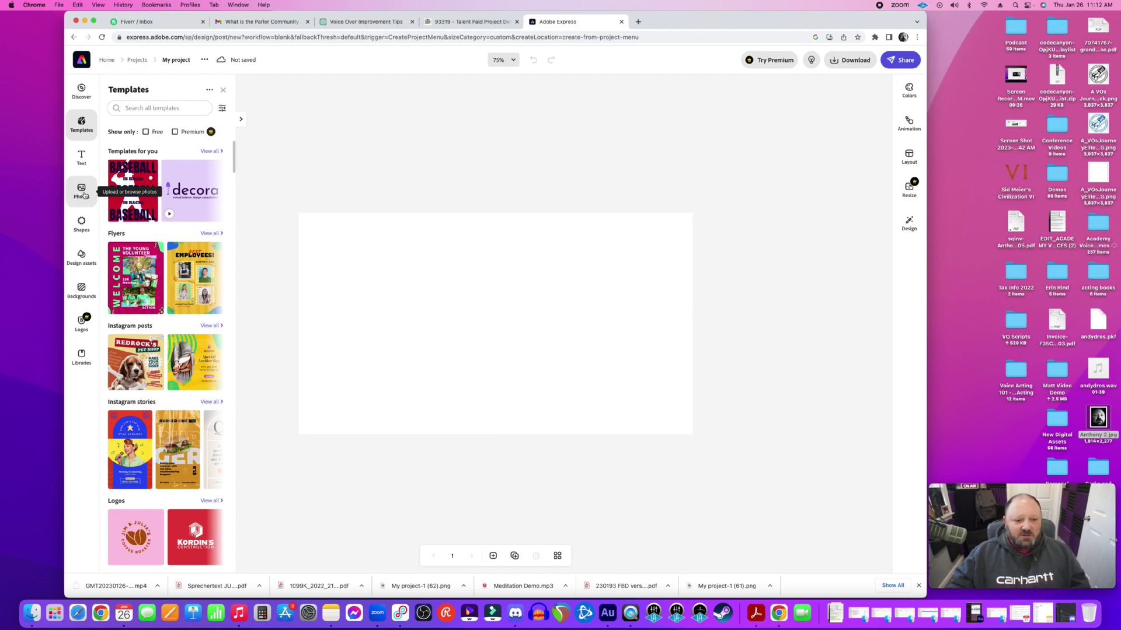
Place the black-and-white headshot JPG from the Desktop onto the canvas
click(83, 192)
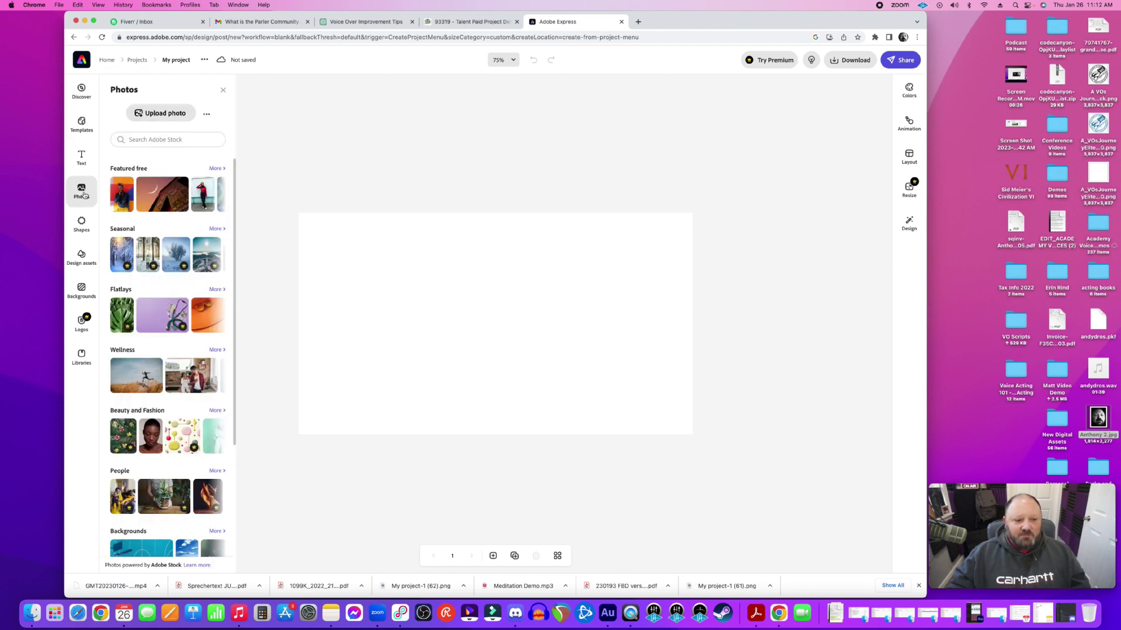
click(152, 114)
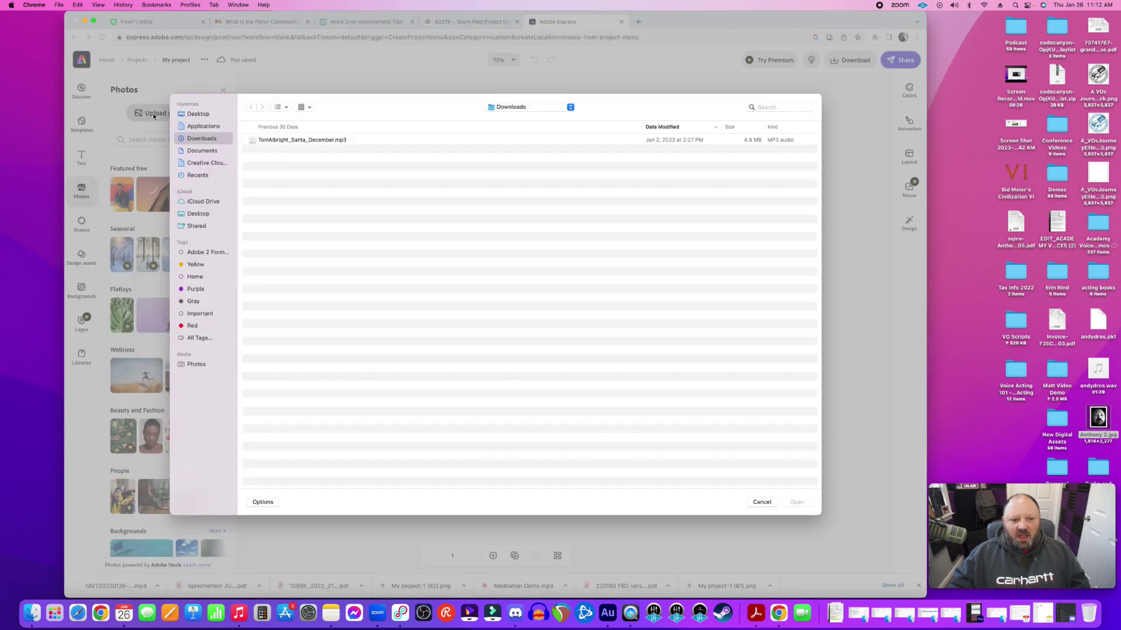
click(197, 119)
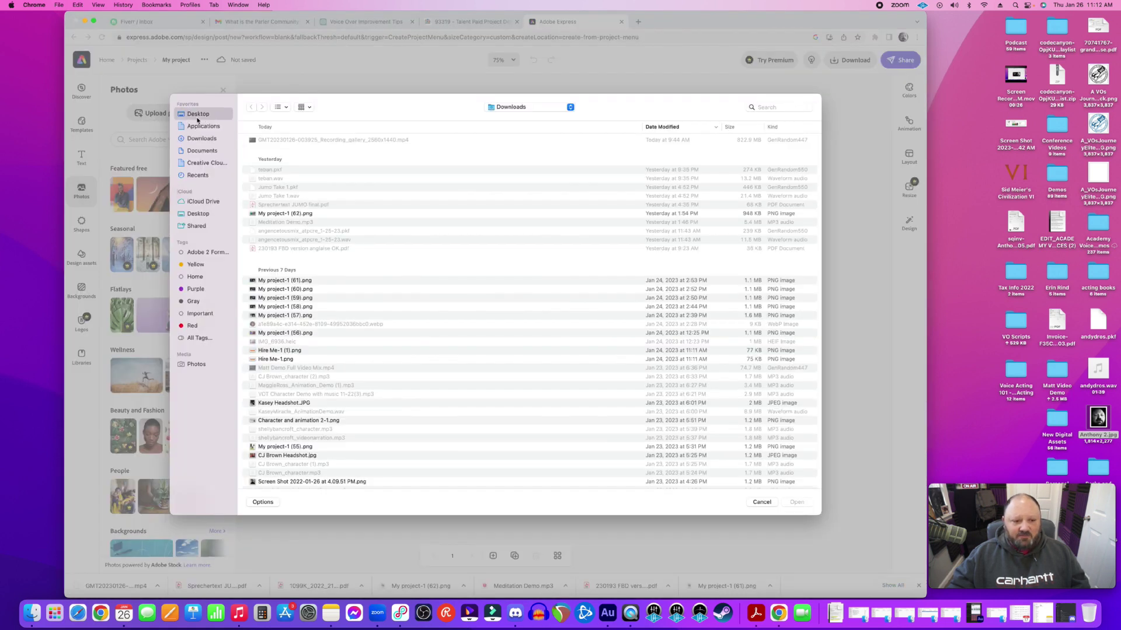
scroll(286, 373, down, 1)
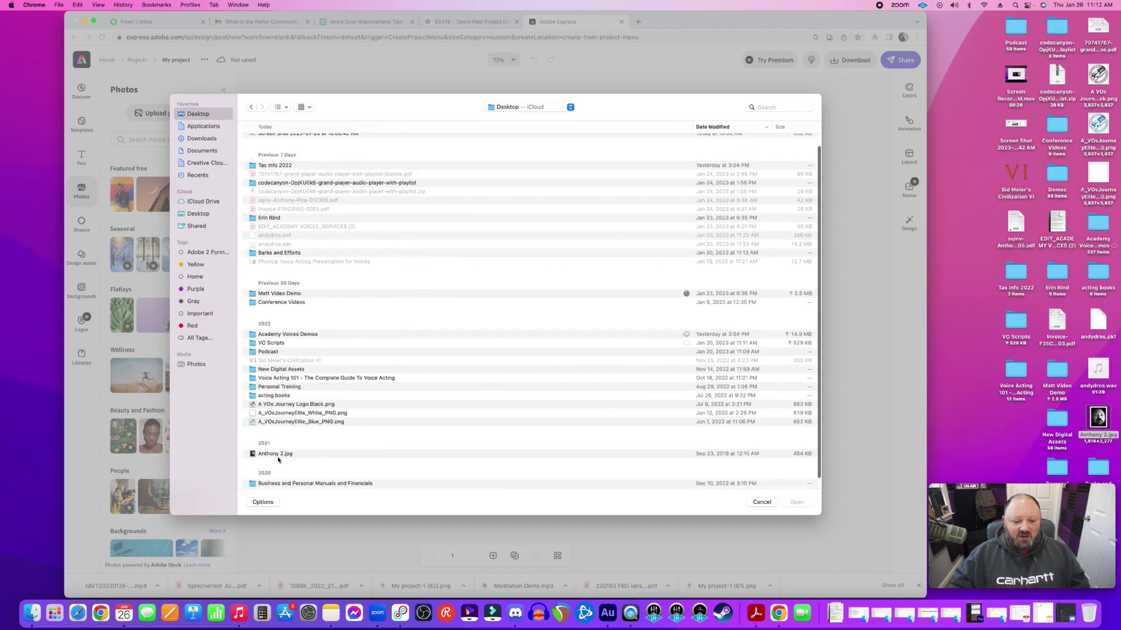
click(278, 455)
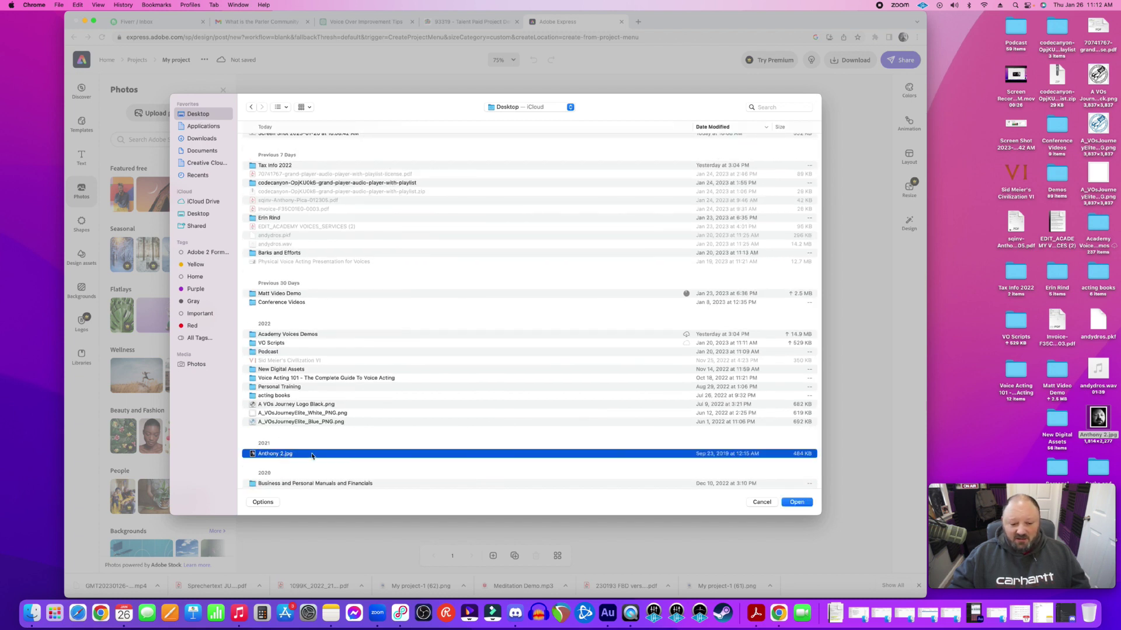
click(762, 503)
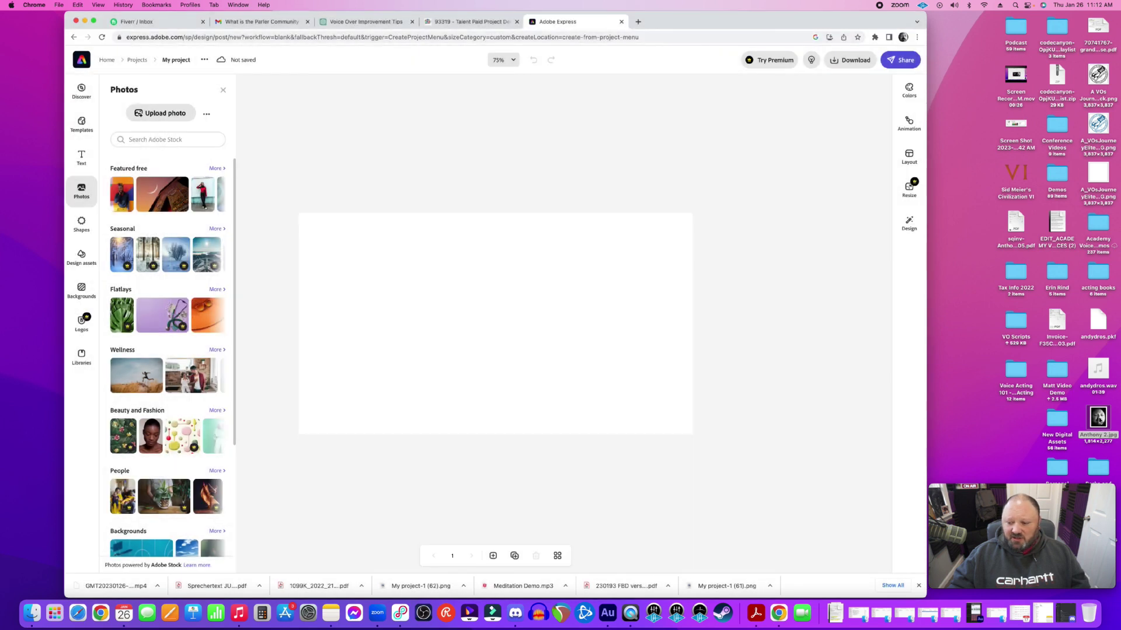
drag(1098, 417, 473, 328)
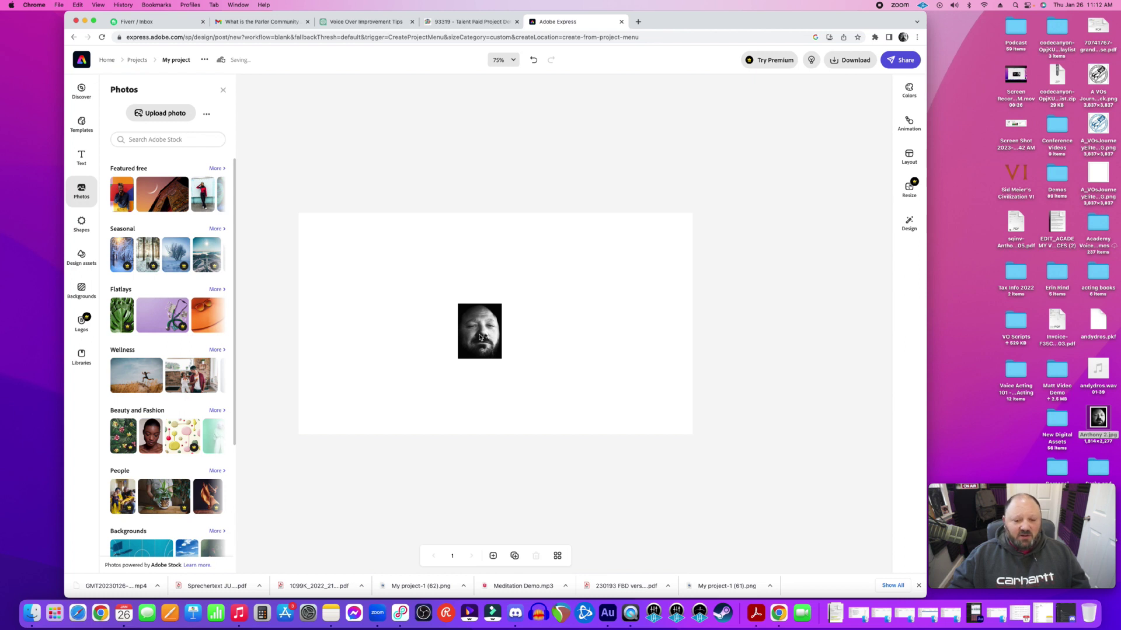
Enlarge the headshot into a taller portrait, trying and then undoing a background fill
click(500, 328)
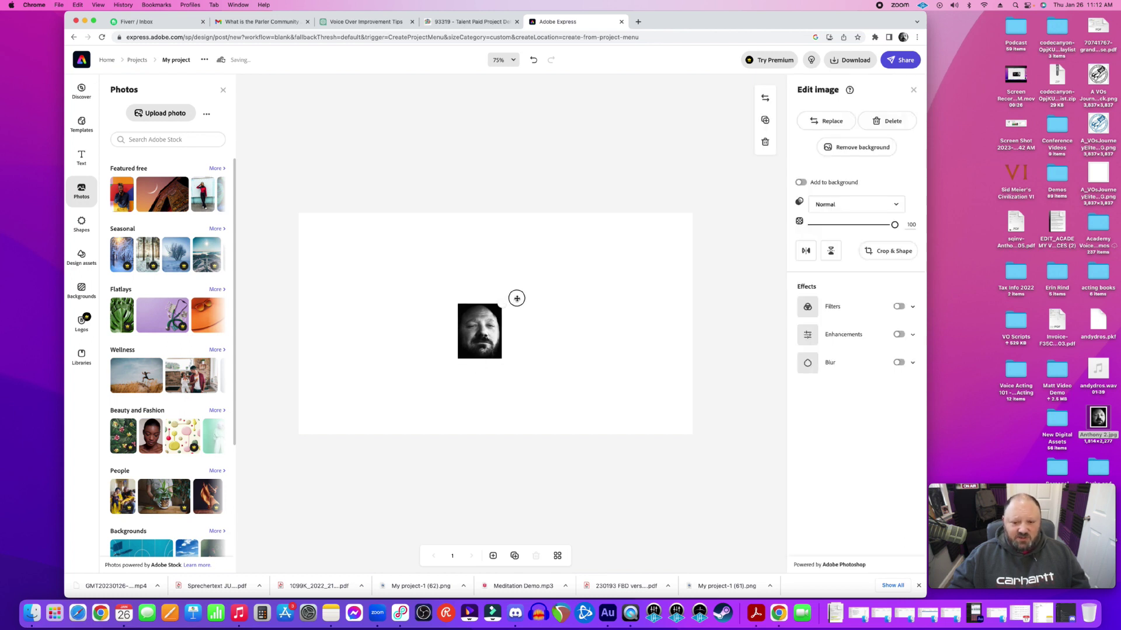
drag(517, 298, 563, 242)
drag(550, 358, 612, 389)
drag(592, 244, 575, 263)
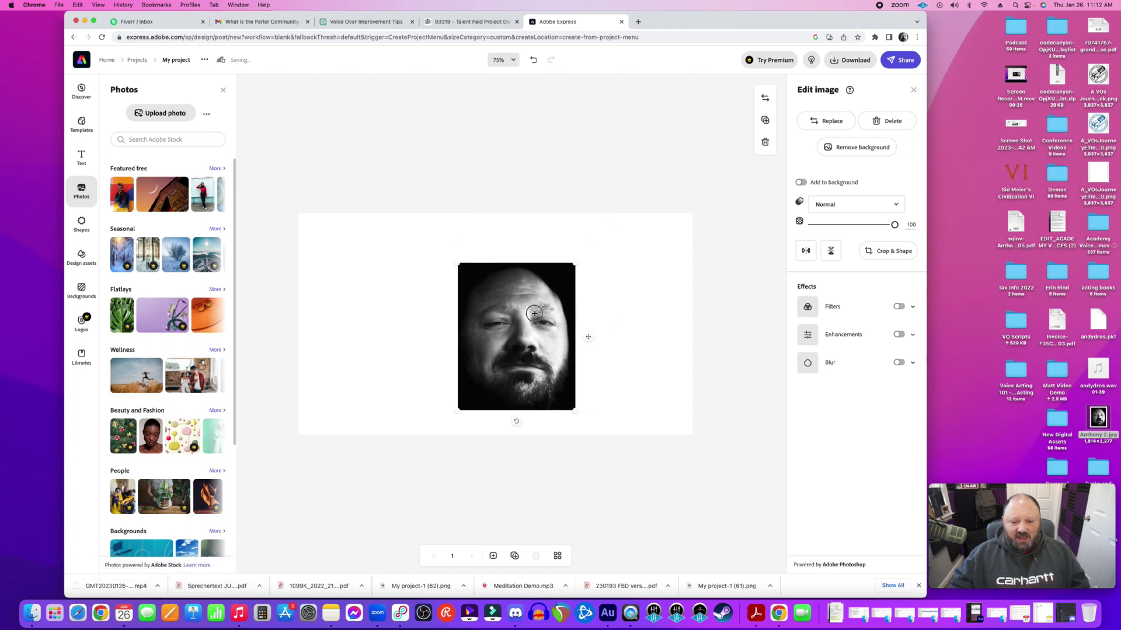
click(802, 182)
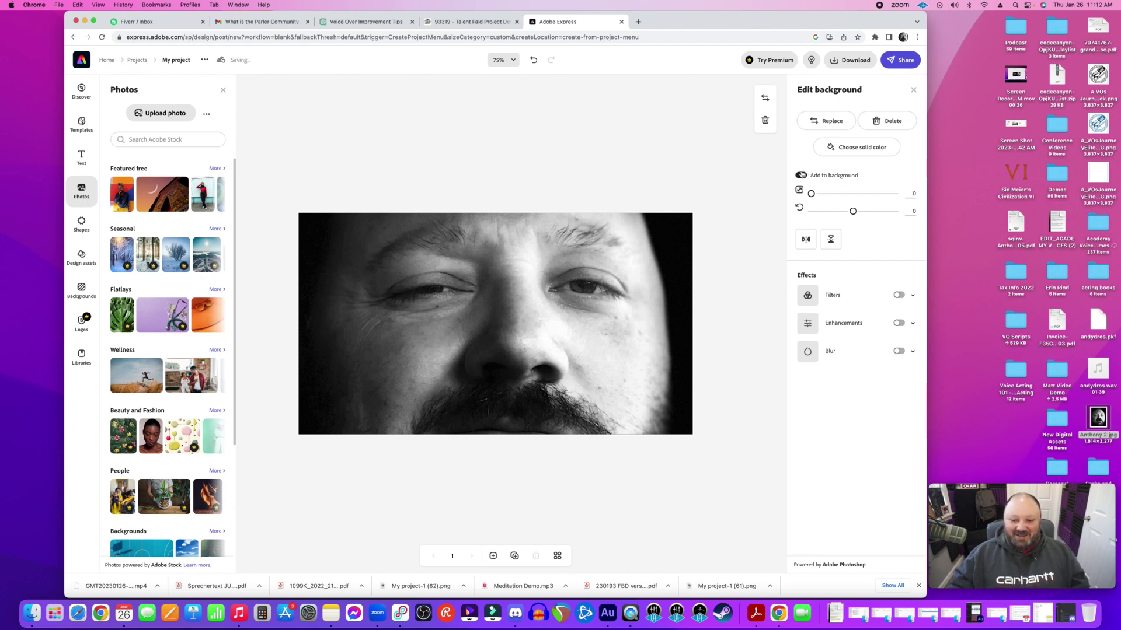
click(801, 175)
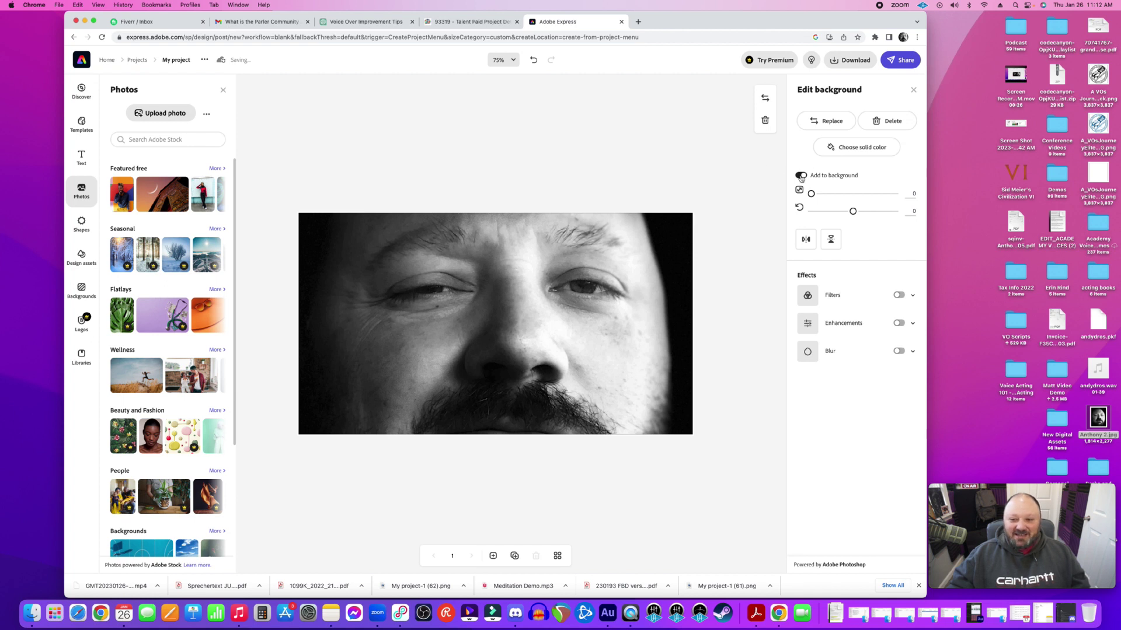
click(534, 60)
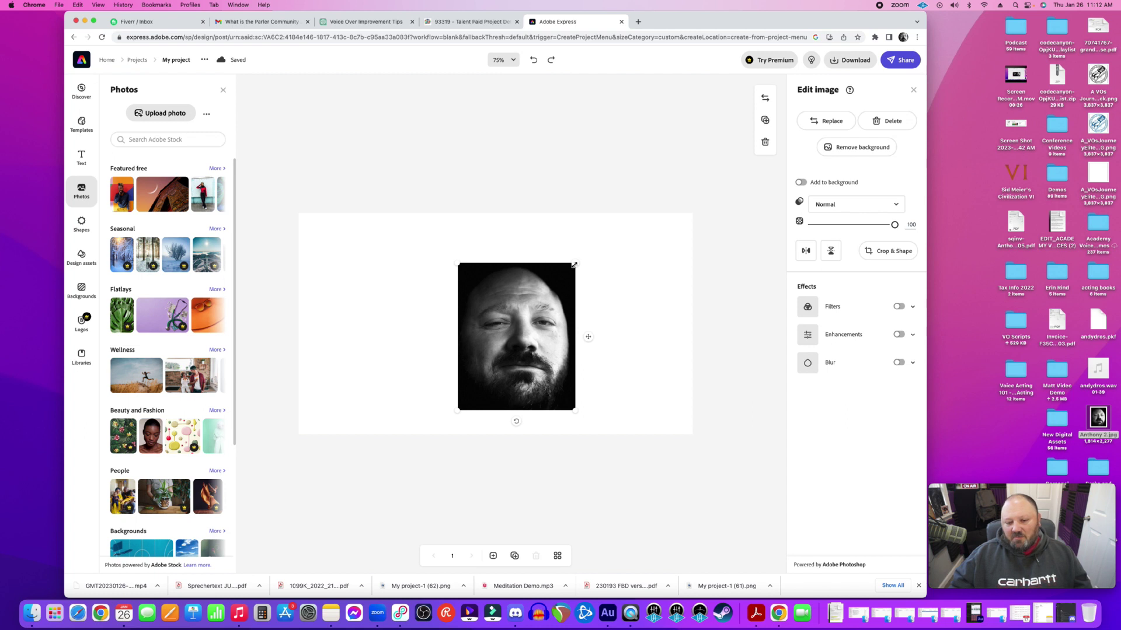
Stretch the headshot to full canvas height along the right edge, leaving the left white
drag(573, 265, 625, 226)
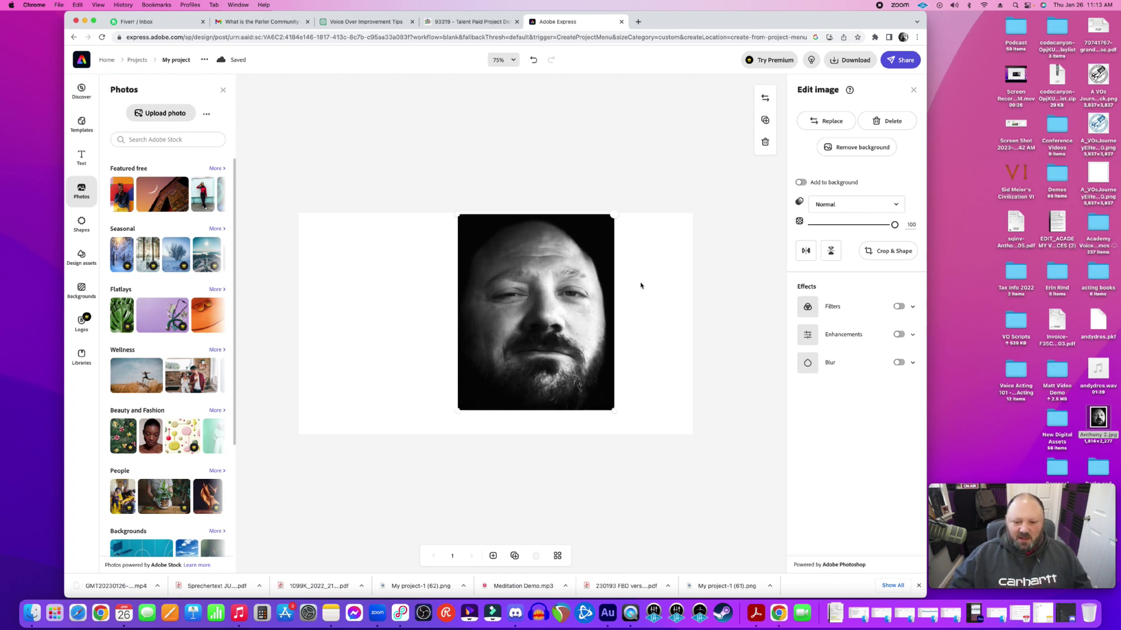
drag(615, 412, 636, 431)
drag(611, 372, 643, 375)
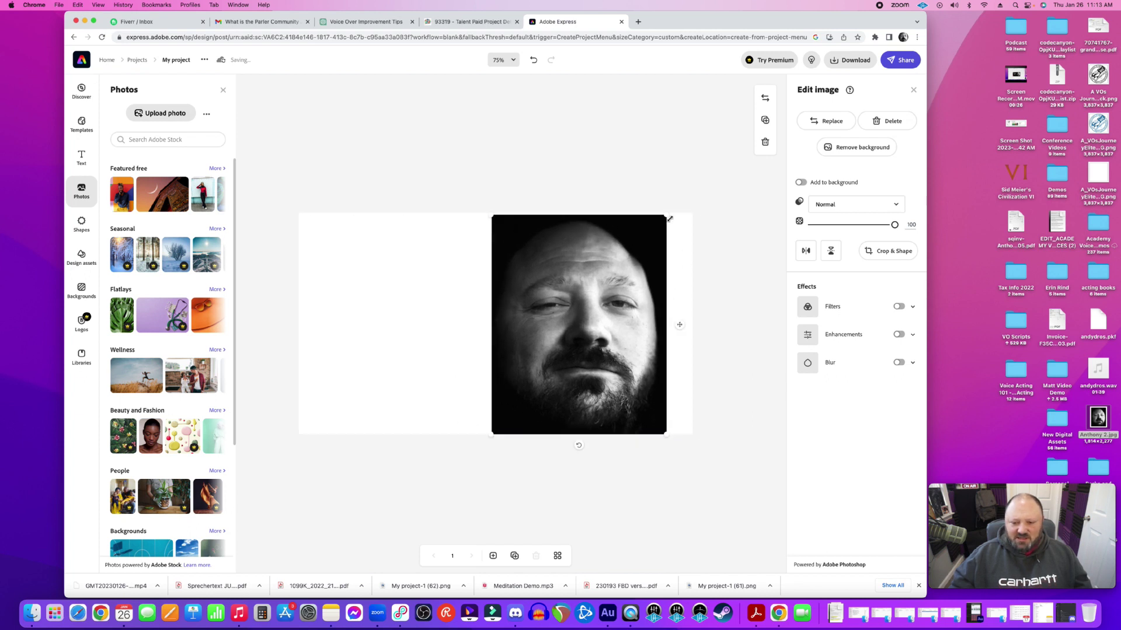
drag(669, 211, 660, 237)
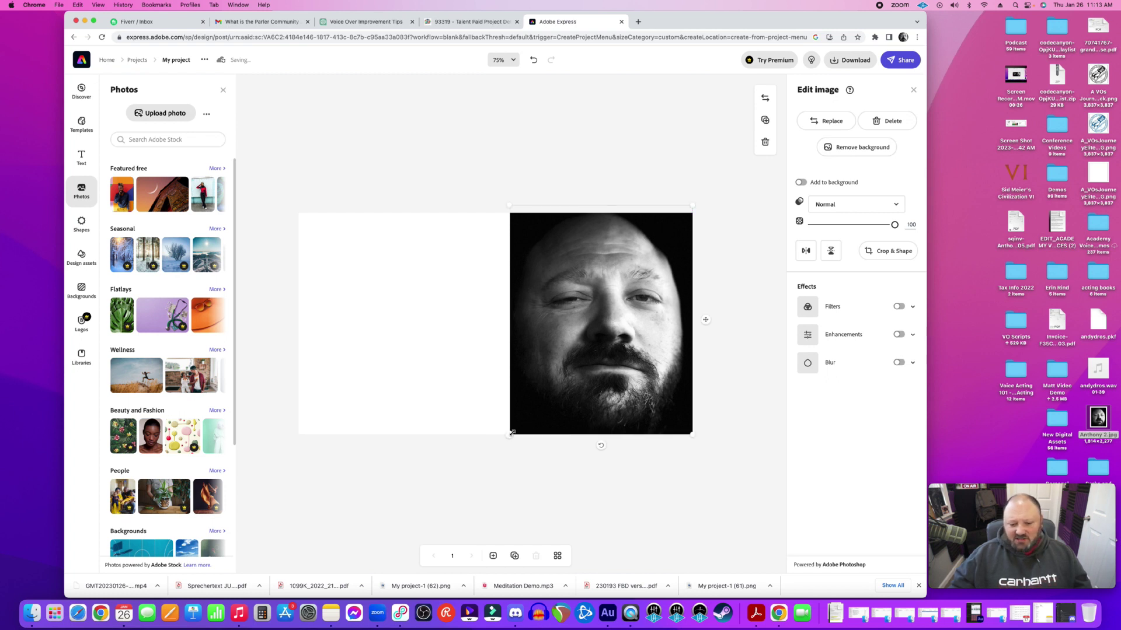
drag(508, 436, 508, 437)
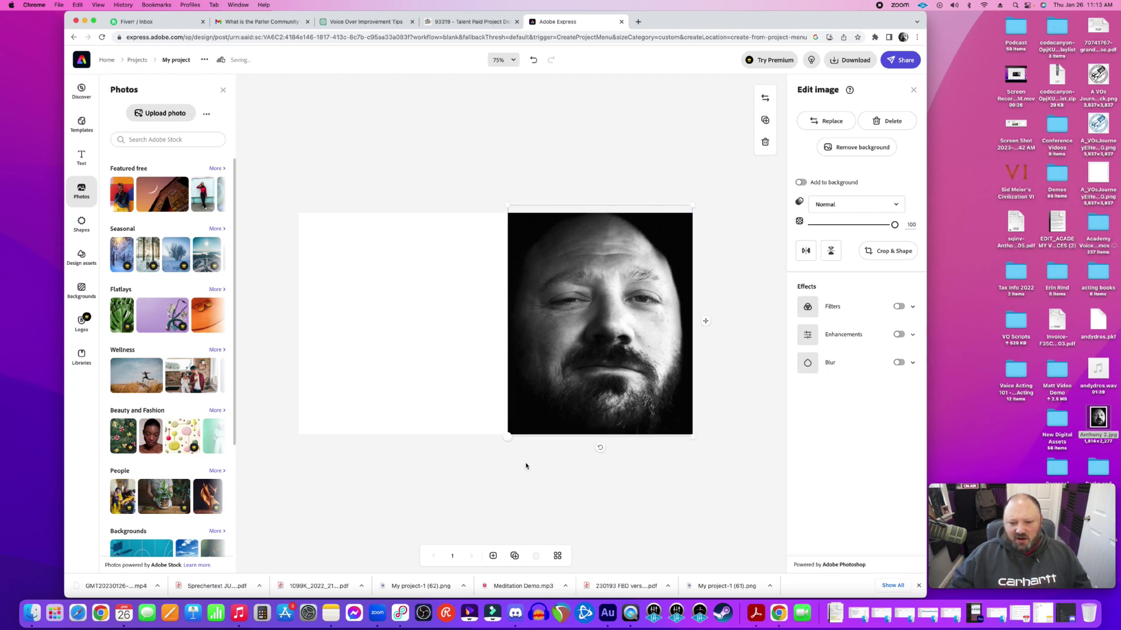
click(518, 455)
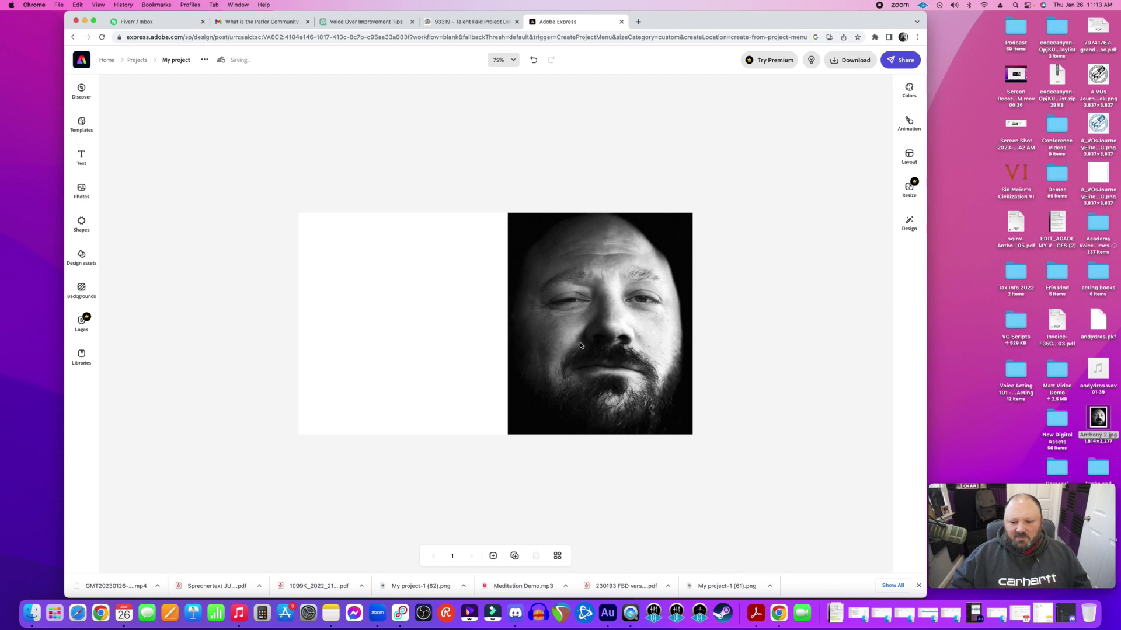
click(491, 235)
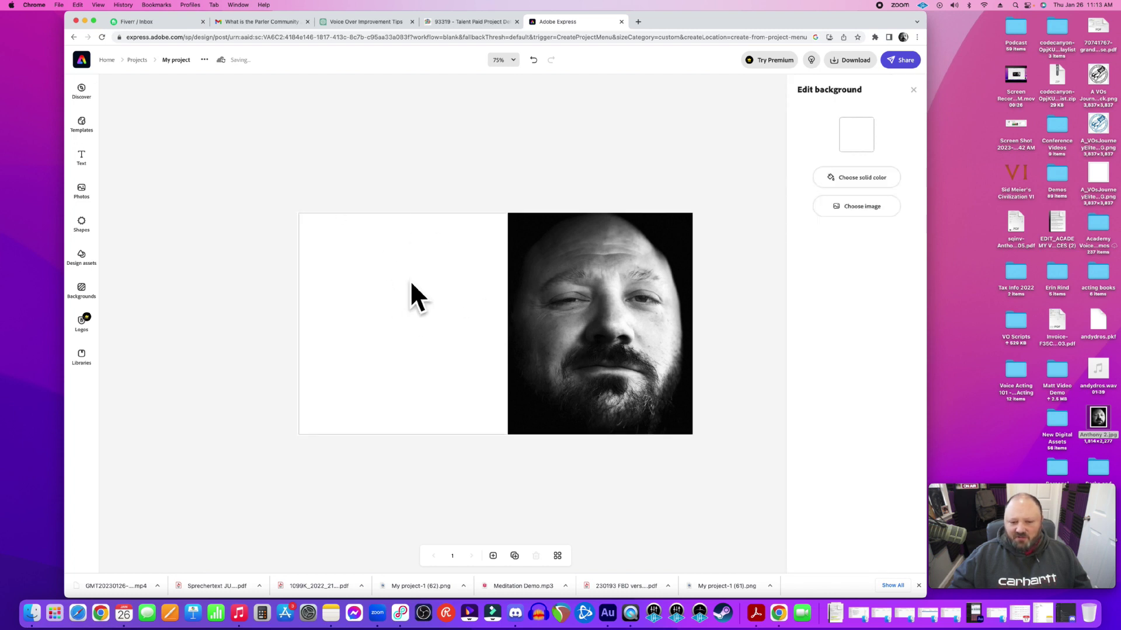
Set the background to near-black #060606 by sampling the photo's black with the eyedropper
click(857, 134)
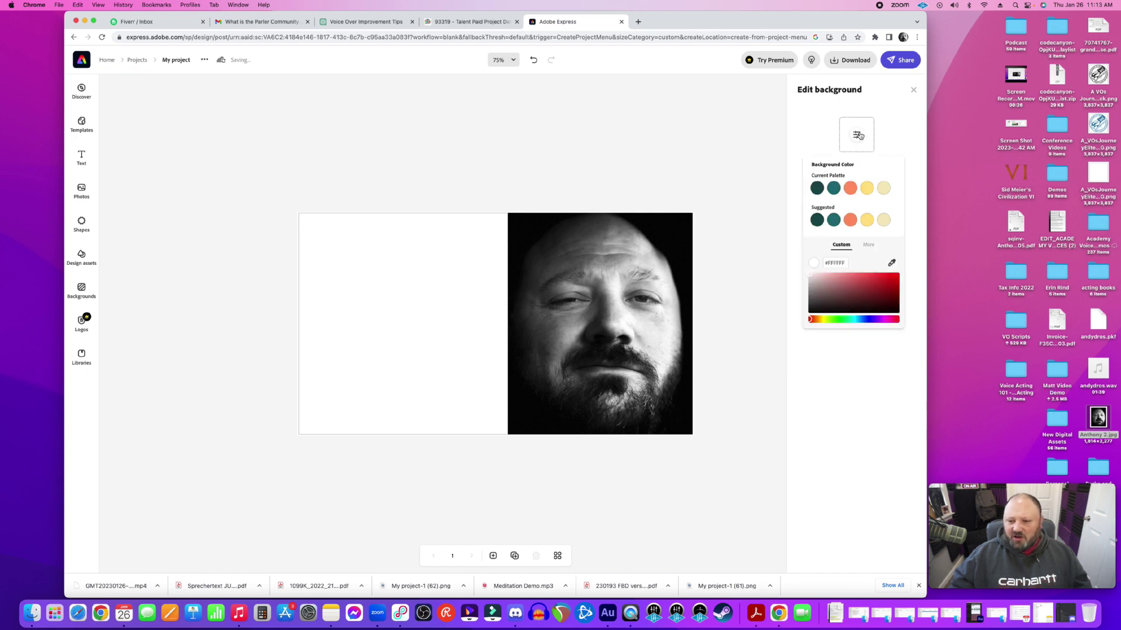
click(891, 264)
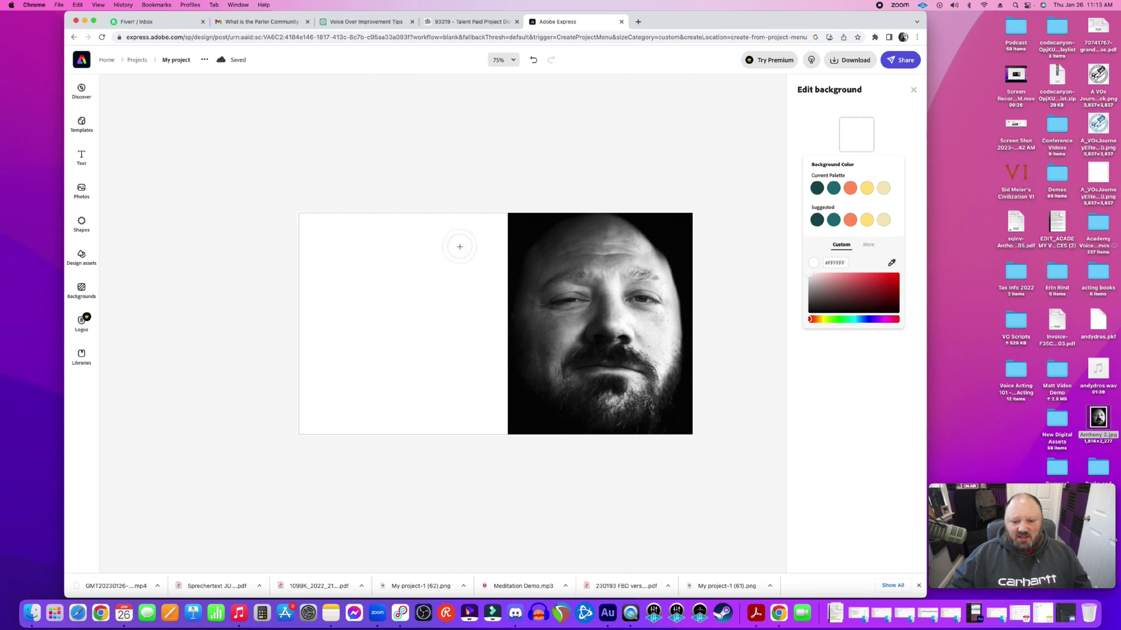
click(526, 229)
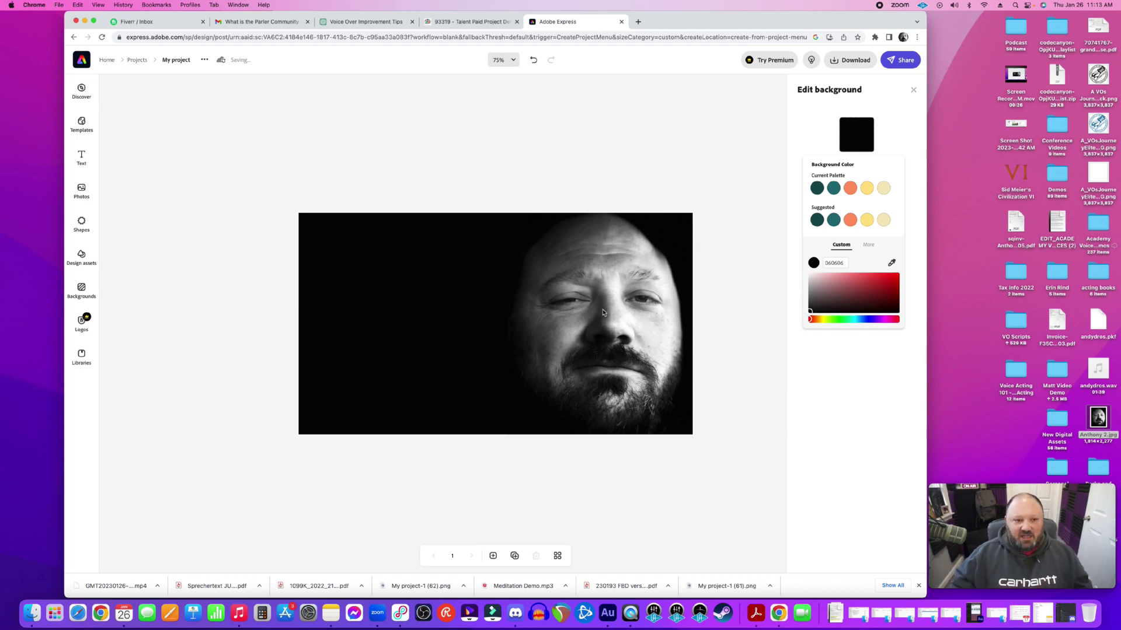
click(473, 157)
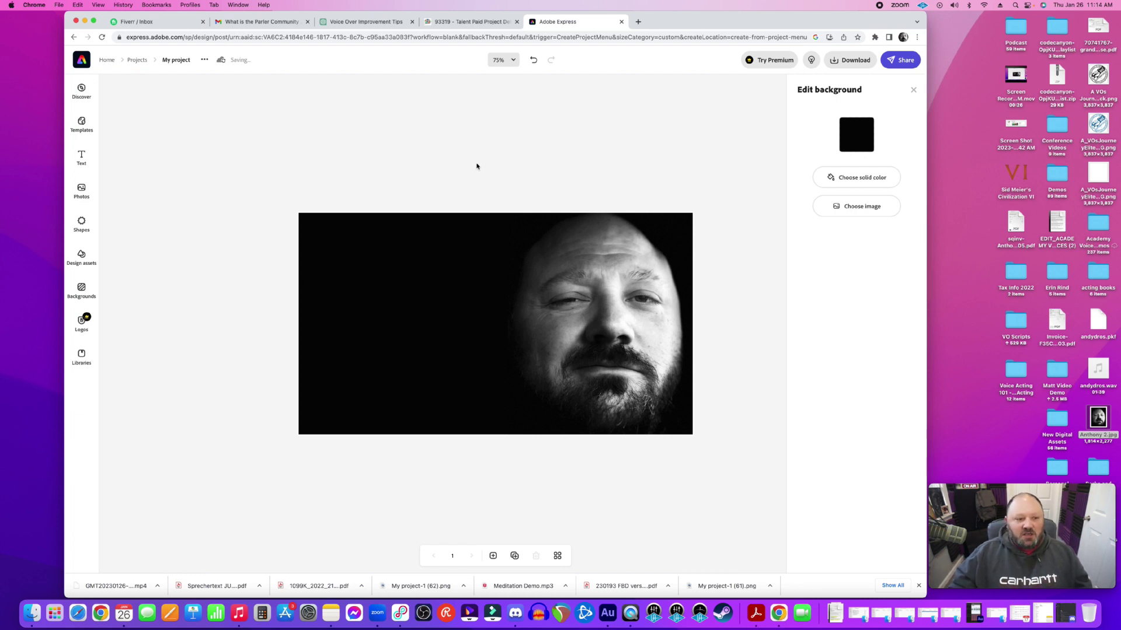
click(82, 159)
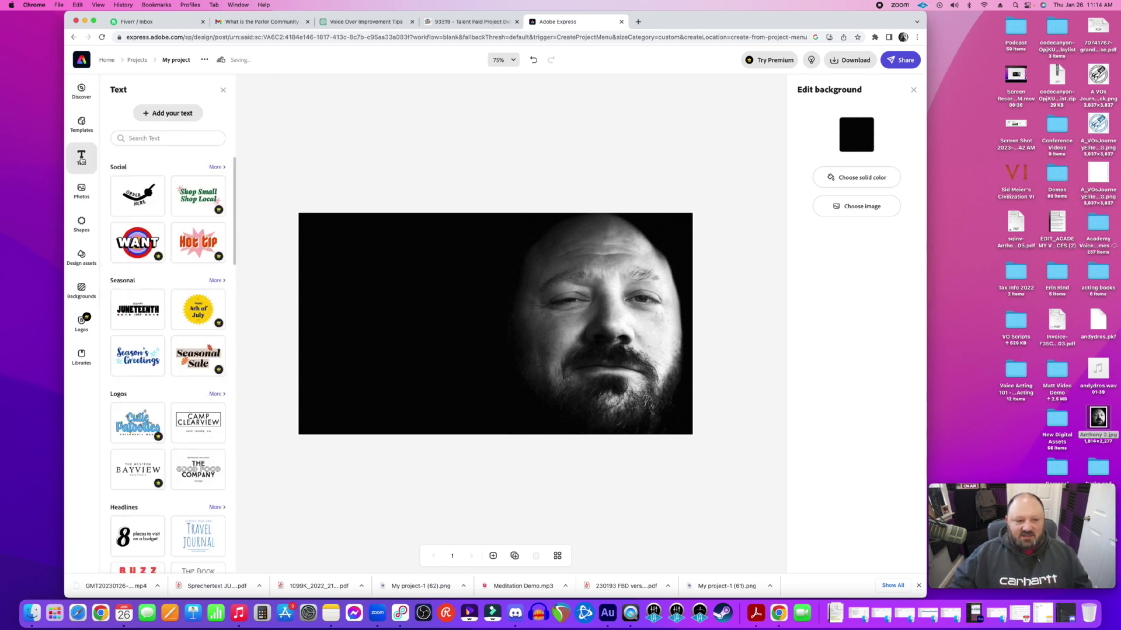
Add a text box with the person's name and place it upper left of the face
click(162, 114)
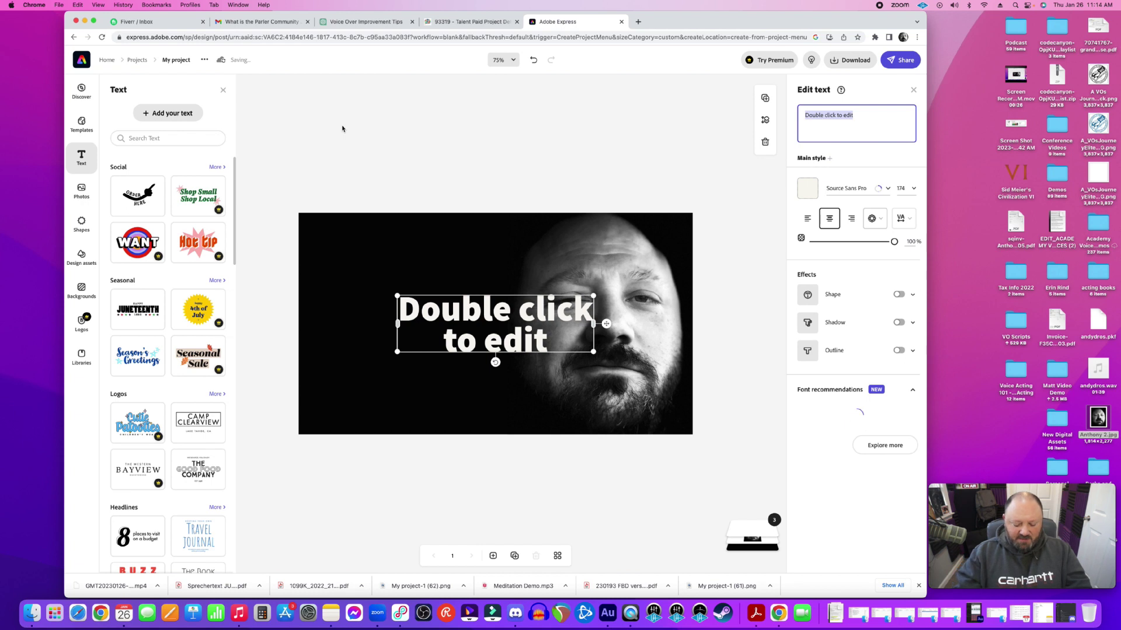
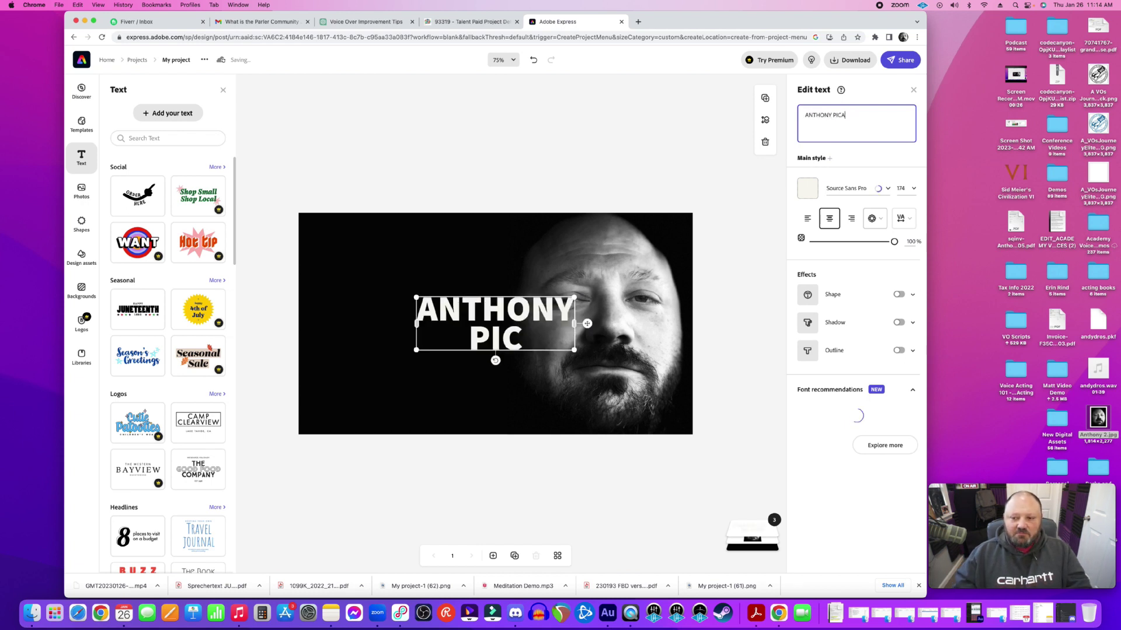
drag(508, 322, 457, 298)
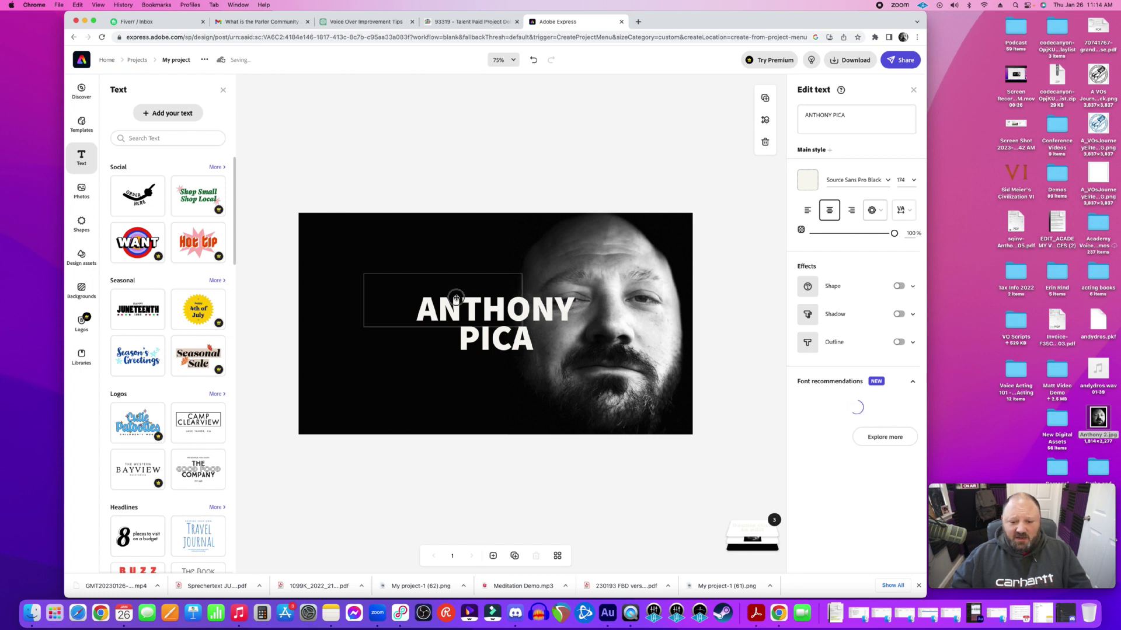
drag(457, 298, 444, 292)
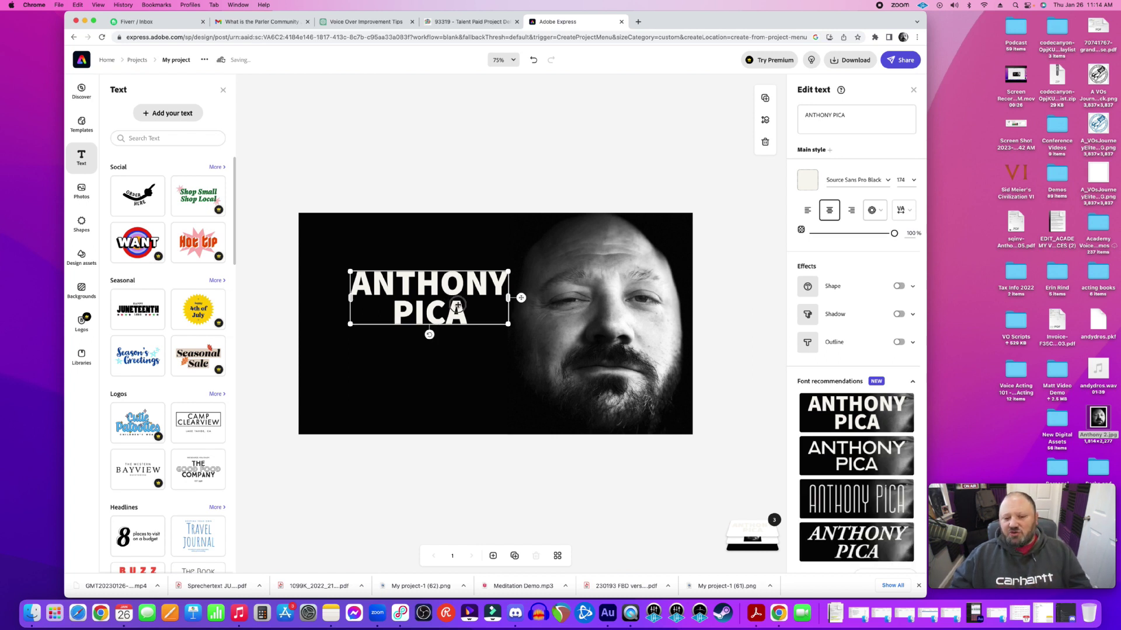
drag(459, 305, 458, 304)
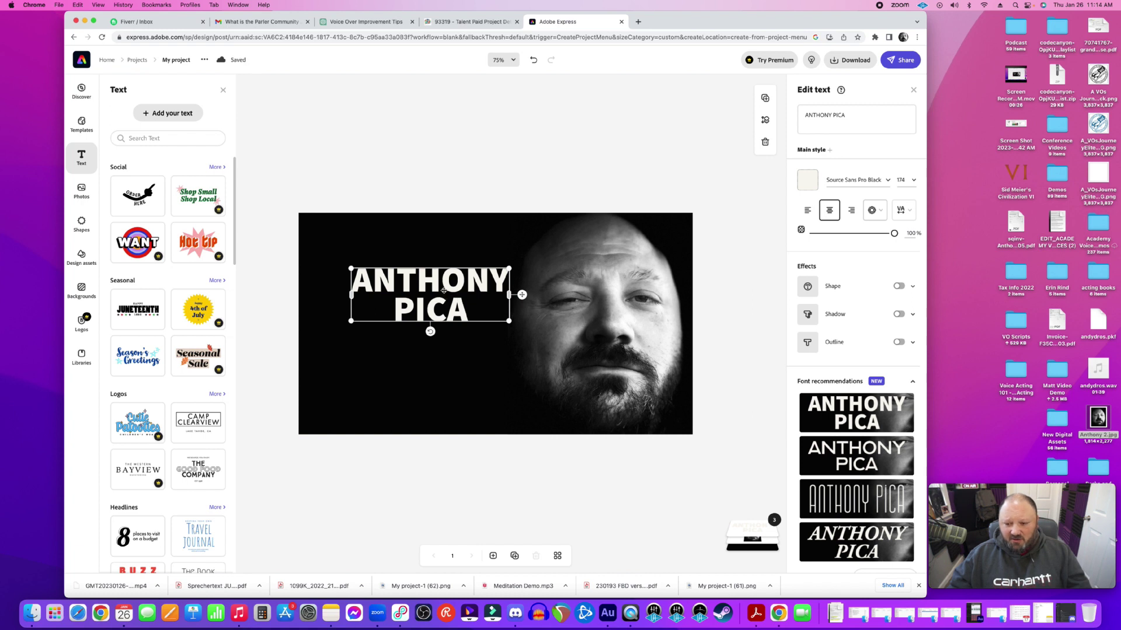
Browse the font list and keep Source Sans Pro Black for the name title
click(886, 185)
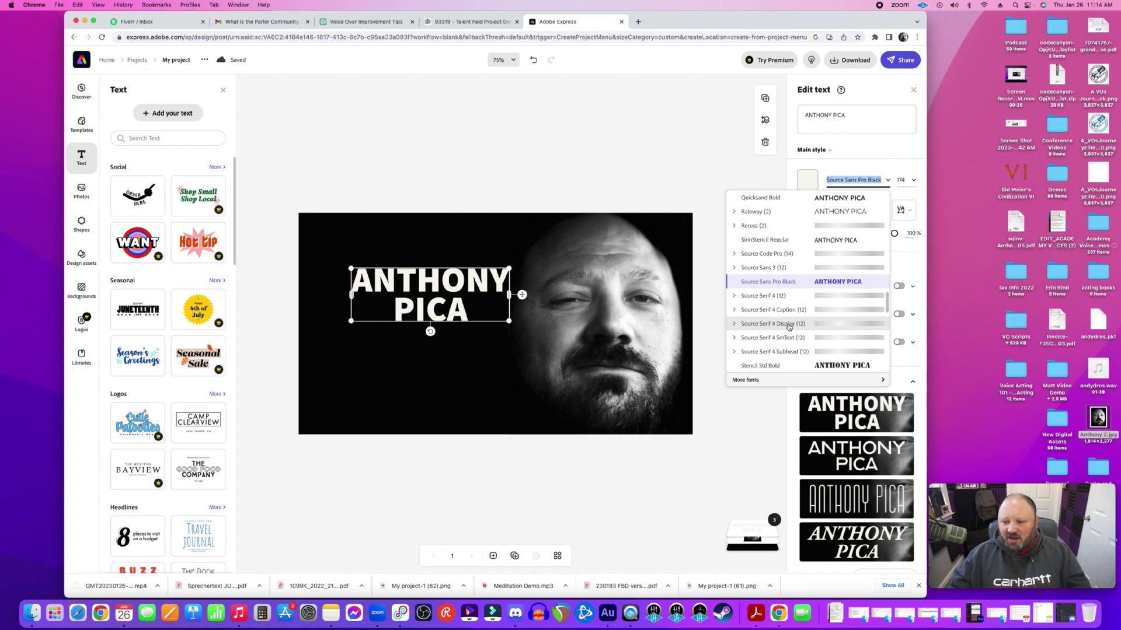
scroll(788, 326, up, 5)
scroll(788, 327, up, 3)
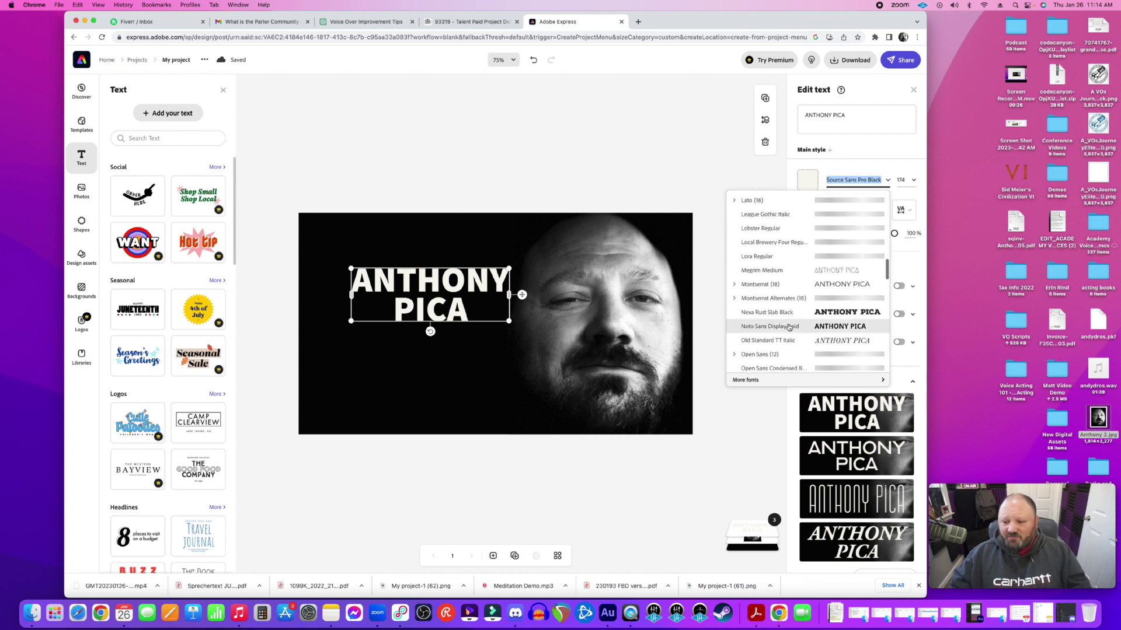
scroll(789, 327, down, 3)
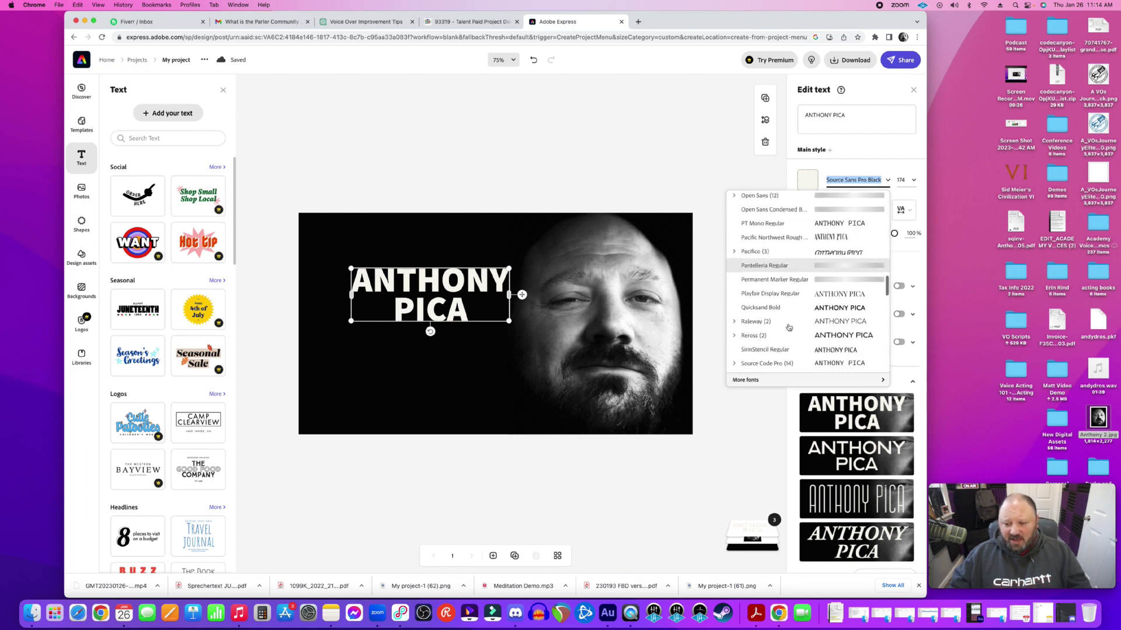
click(880, 168)
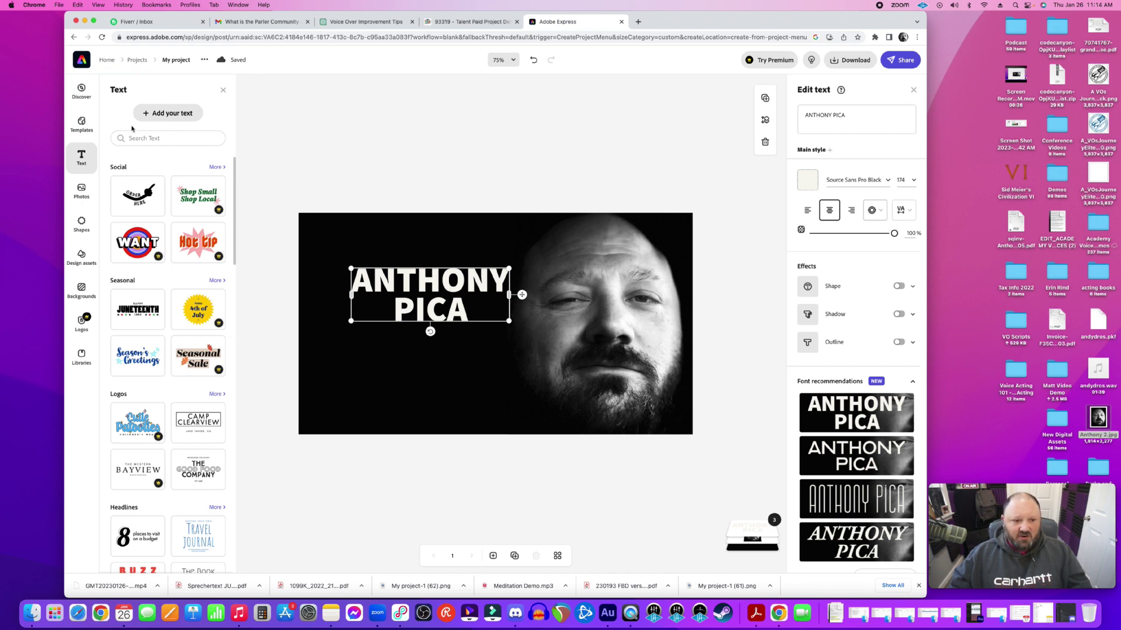
Add the subtitle text 'American Male Voice Actor' and shrink its text box
click(159, 114)
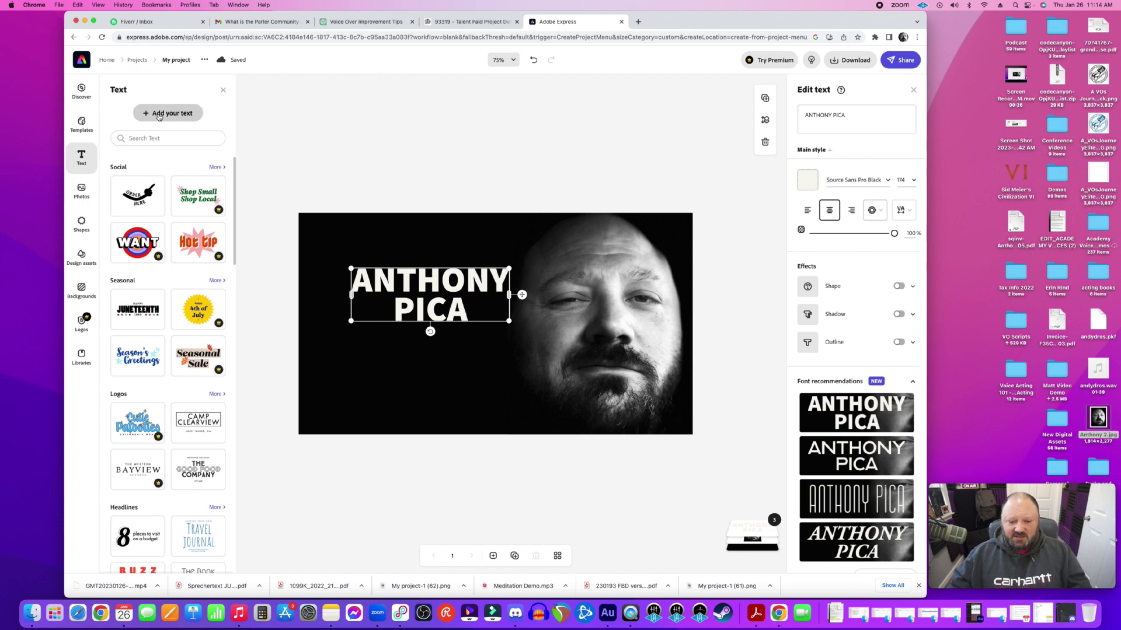
text(Ame)
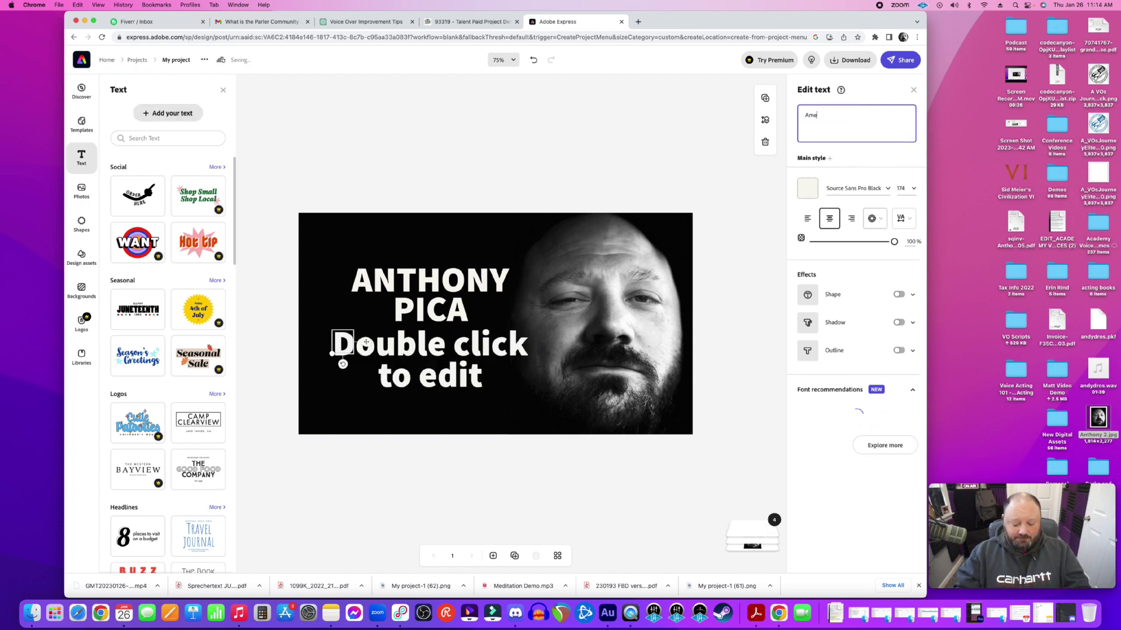
text(rican Ma)
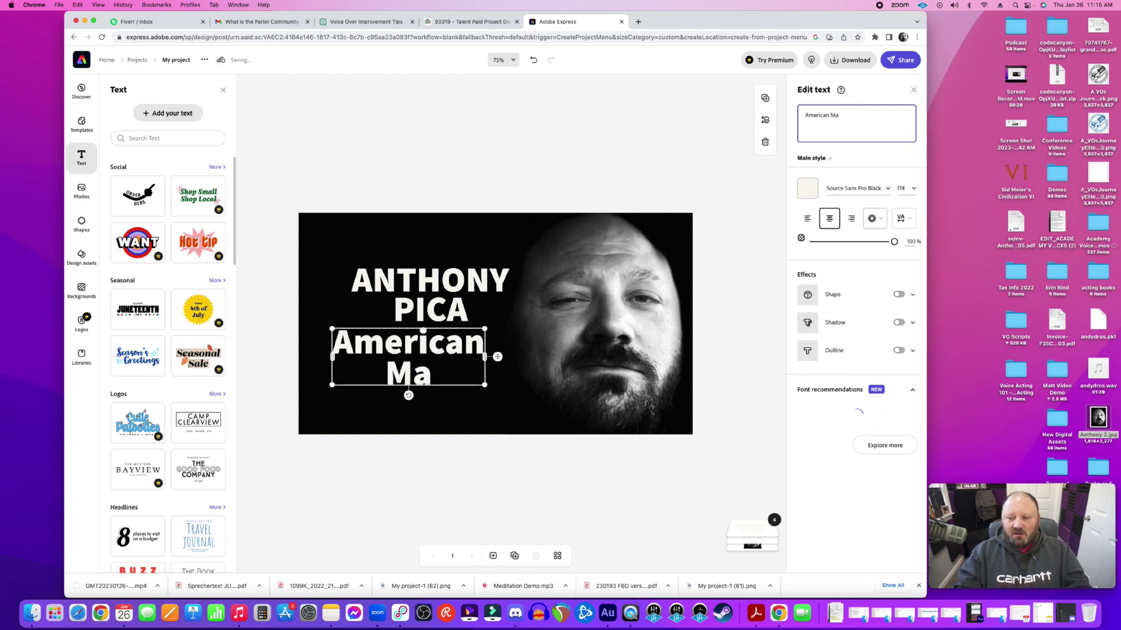
text(le Voice O)
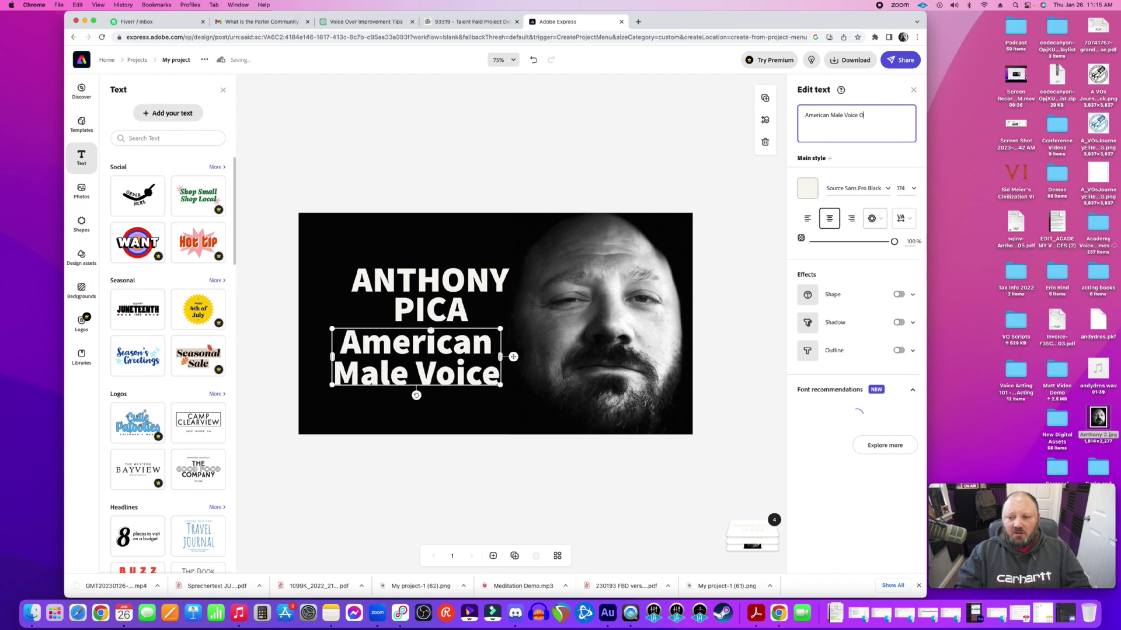
key(BackSpace)
text(Actor)
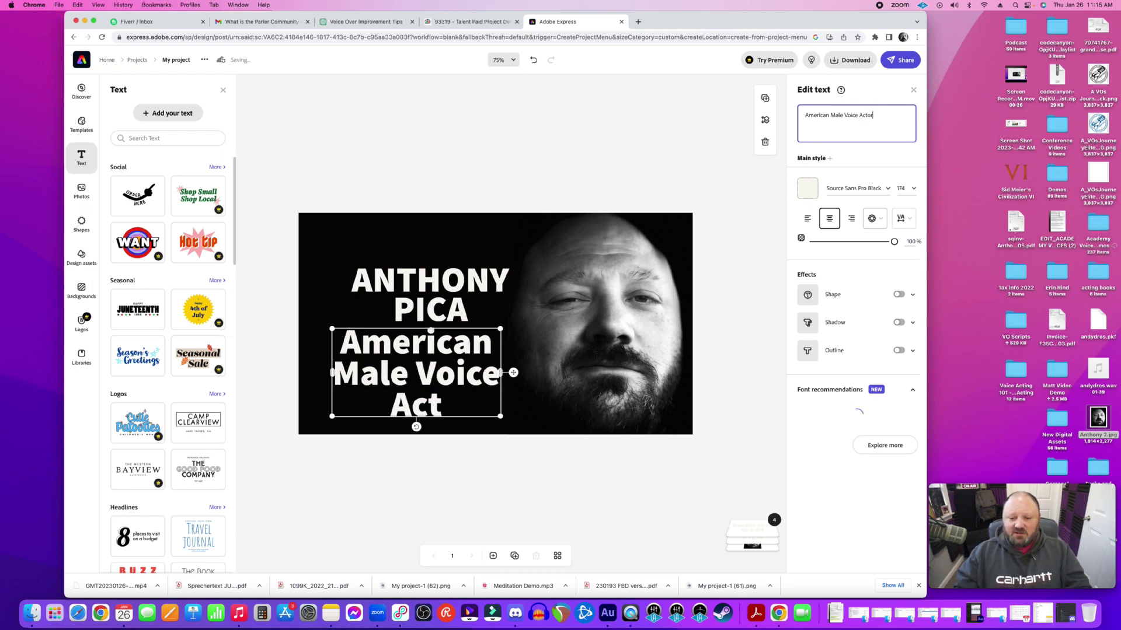
drag(499, 417, 490, 380)
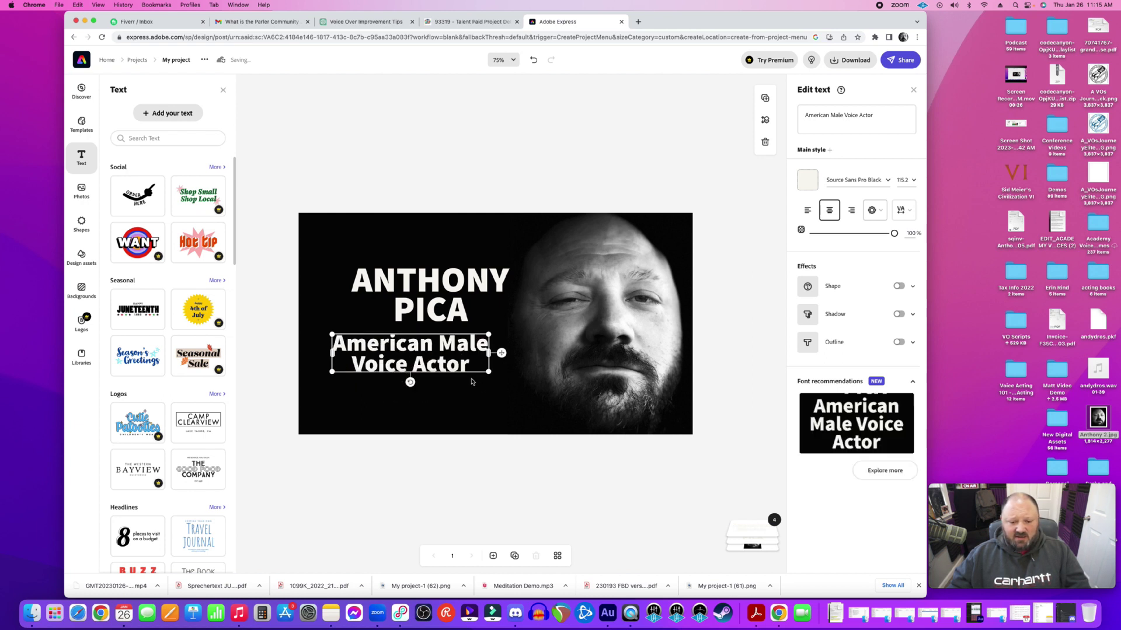
Nudge the subtitle right, apply italic Adobe Garamond, and enlarge it slightly
drag(417, 351, 431, 351)
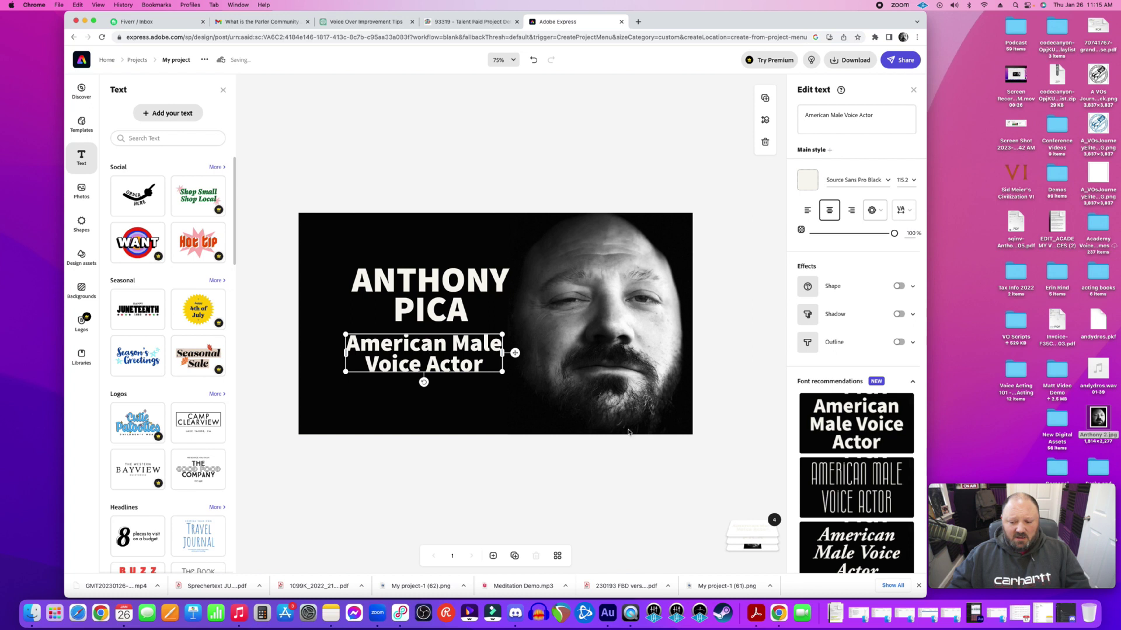
scroll(794, 476, down, 3)
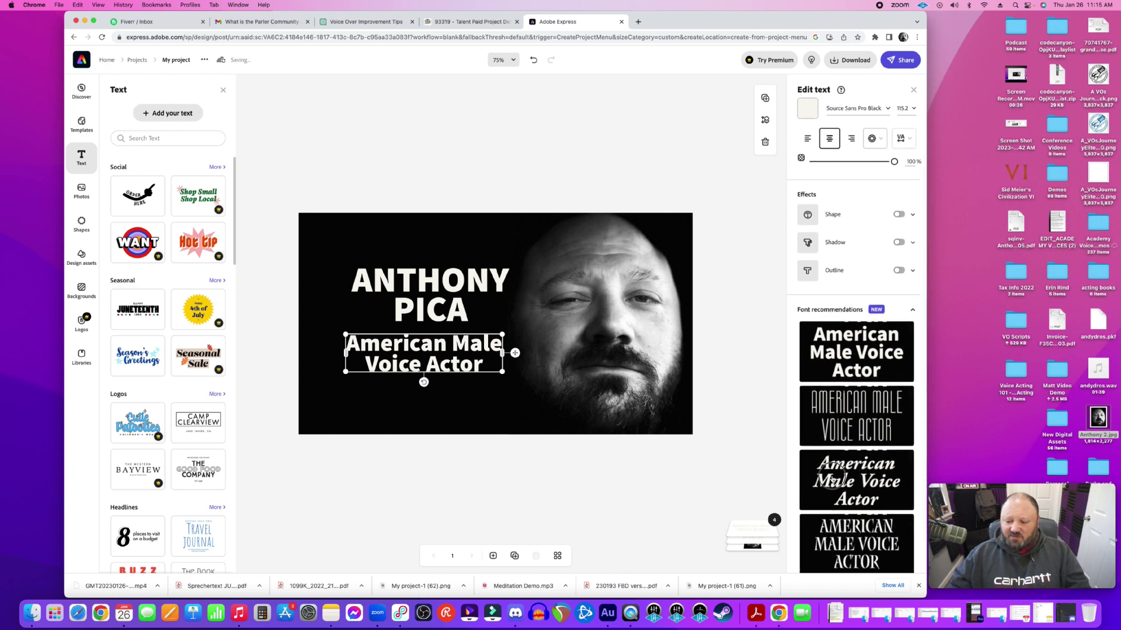
click(834, 479)
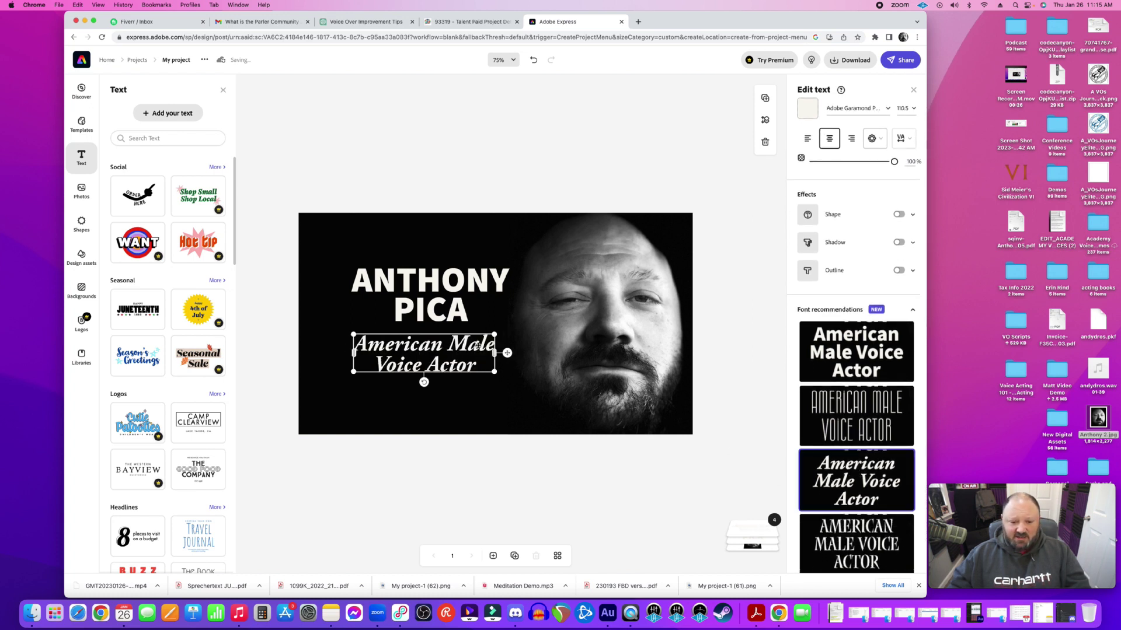
drag(495, 335, 466, 350)
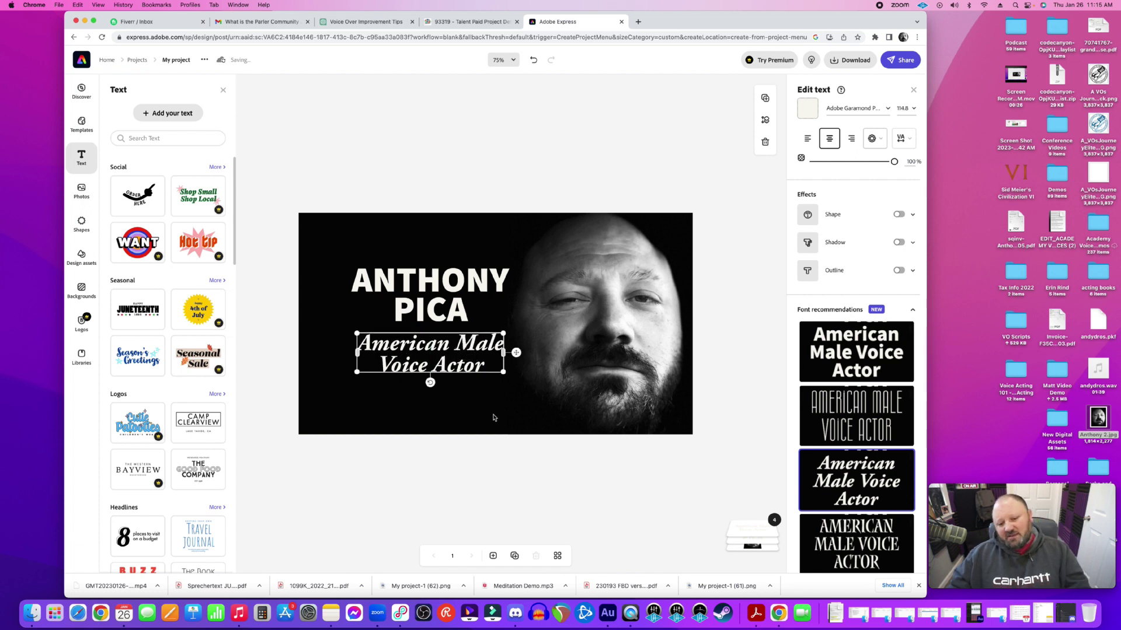
Apply the Magic Capitalize & fit effect to the name title and enlarge it
click(428, 316)
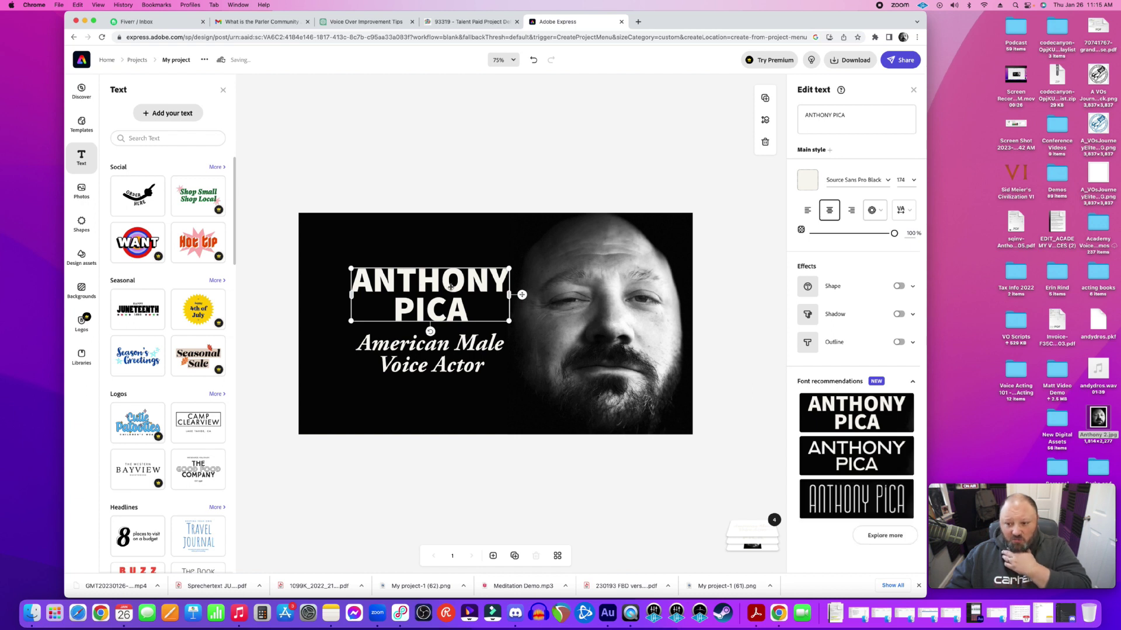
click(874, 215)
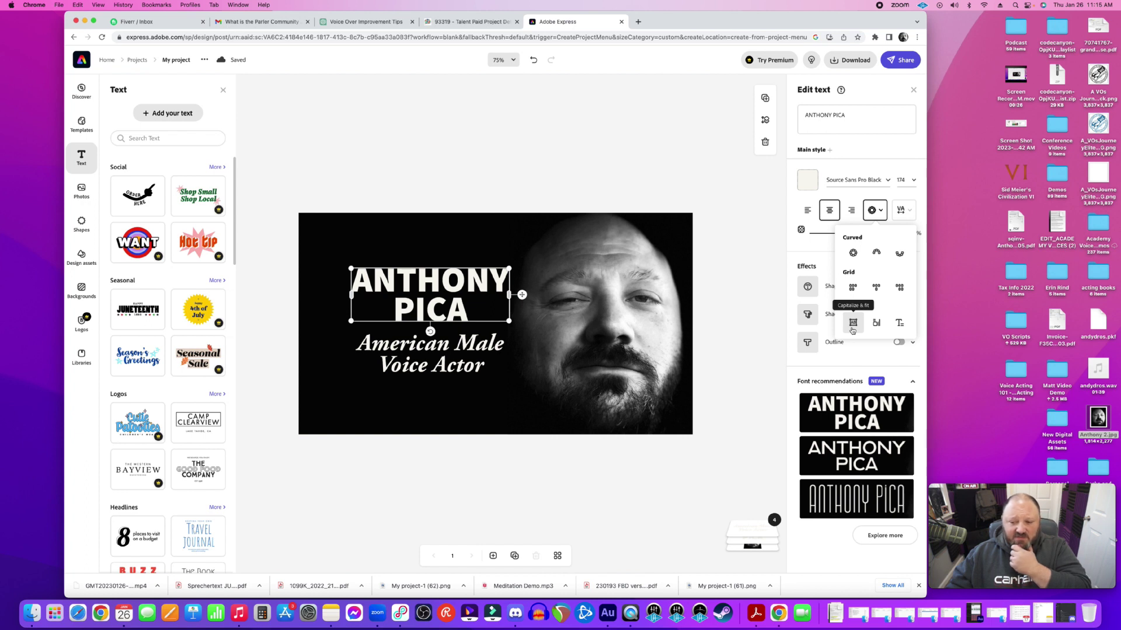
click(852, 330)
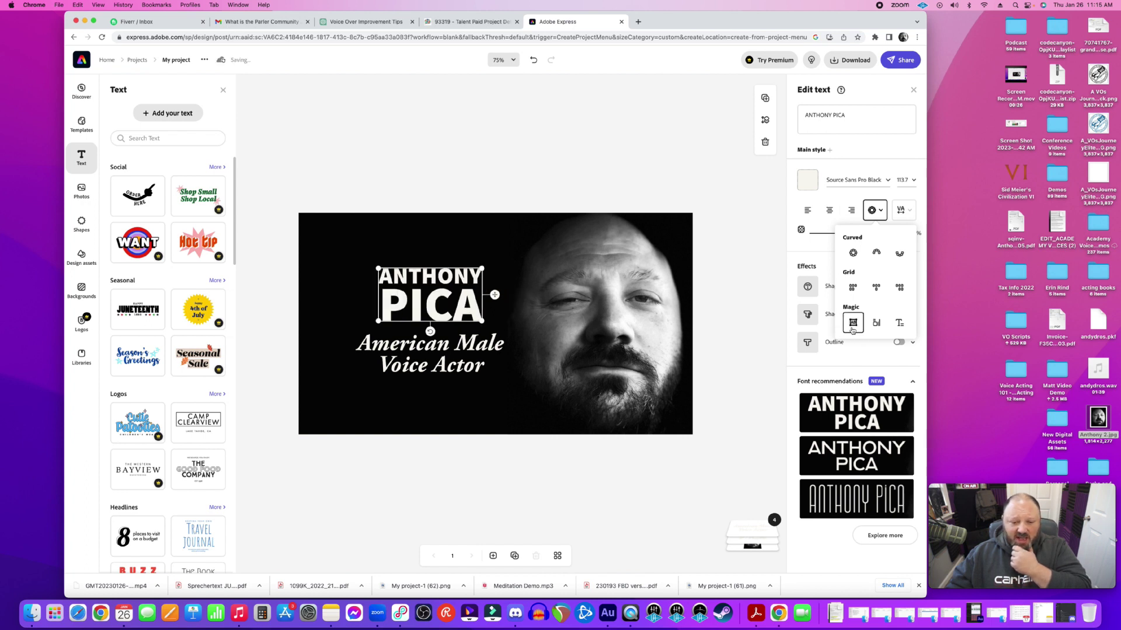
drag(478, 270, 459, 272)
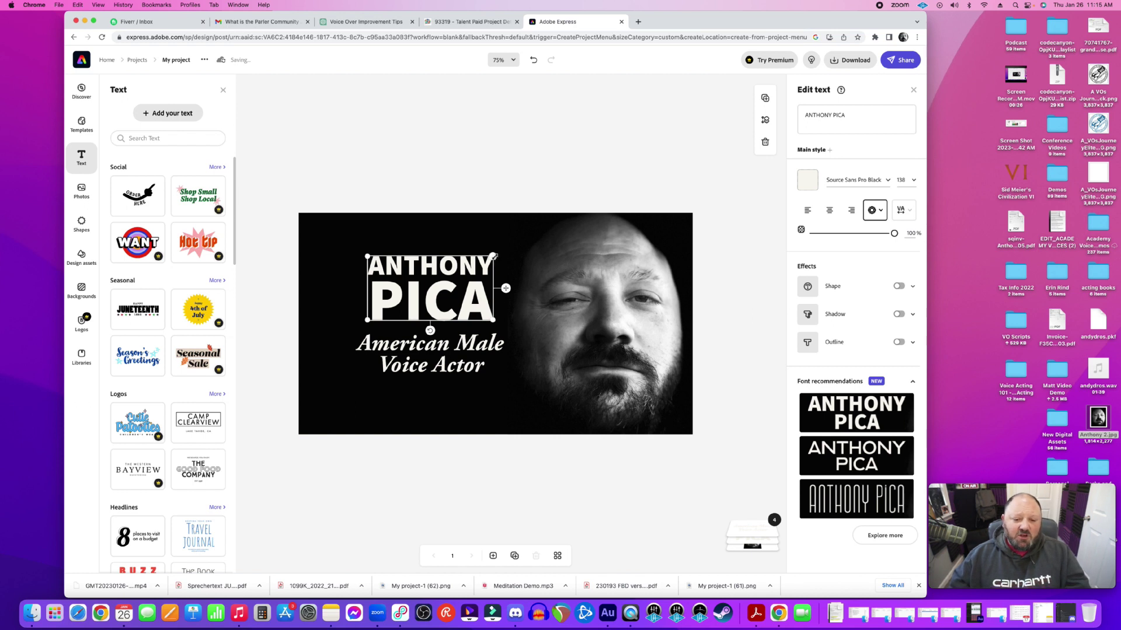
Centre the title into two large lines at 160.3 and move the subtitle up beneath it
click(828, 211)
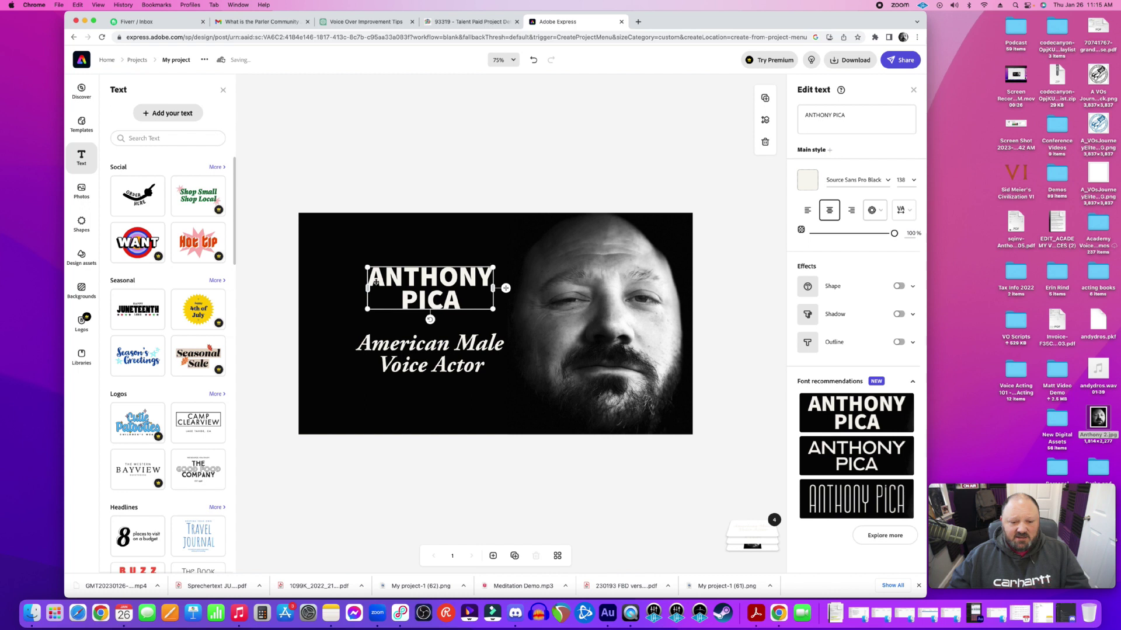
mouse_move(493, 288)
mouse_down()
mouse_move(554, 292)
mouse_move(470, 285)
mouse_move(499, 295)
mouse_move(479, 289)
mouse_up()
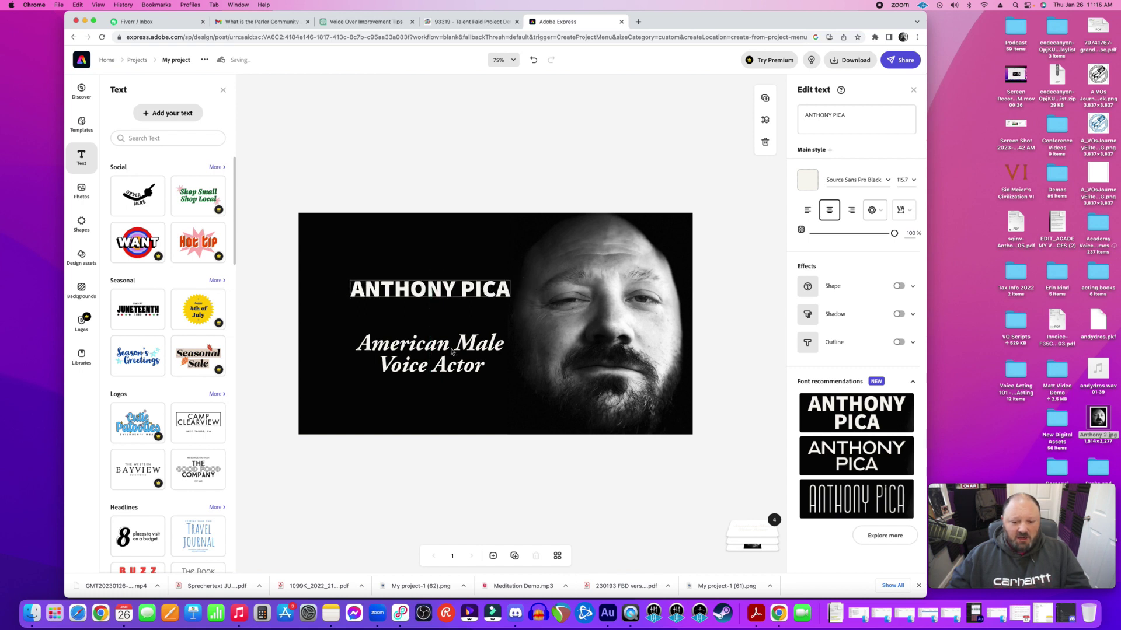
drag(451, 351, 452, 305)
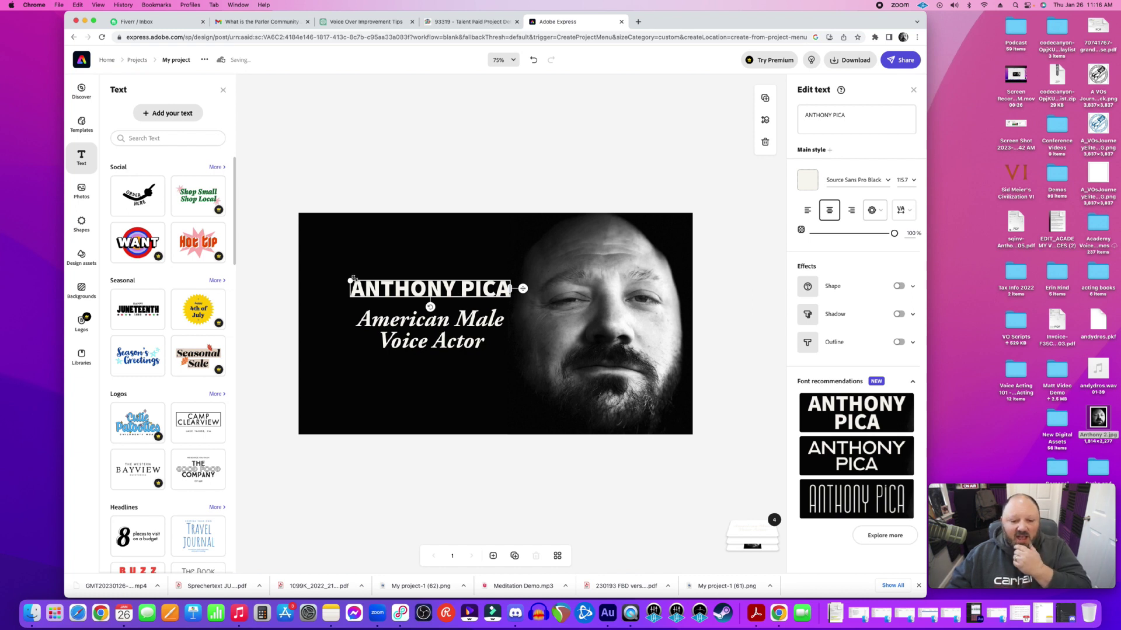
drag(350, 280, 358, 255)
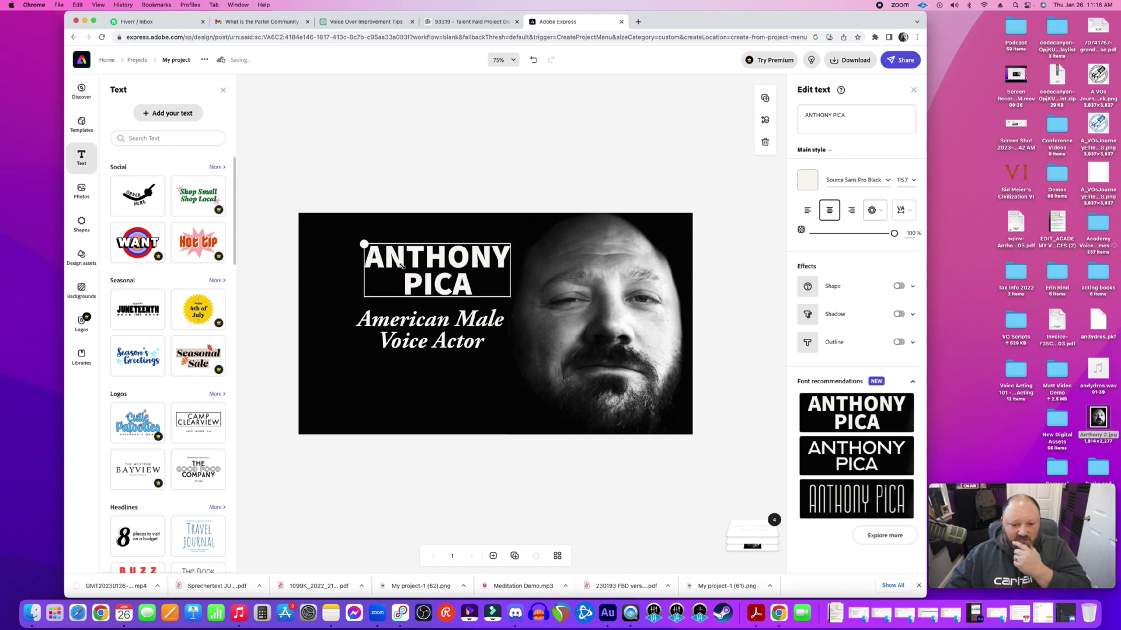
Shrink the subtitle onto a single line and move it closer beneath the title
click(483, 352)
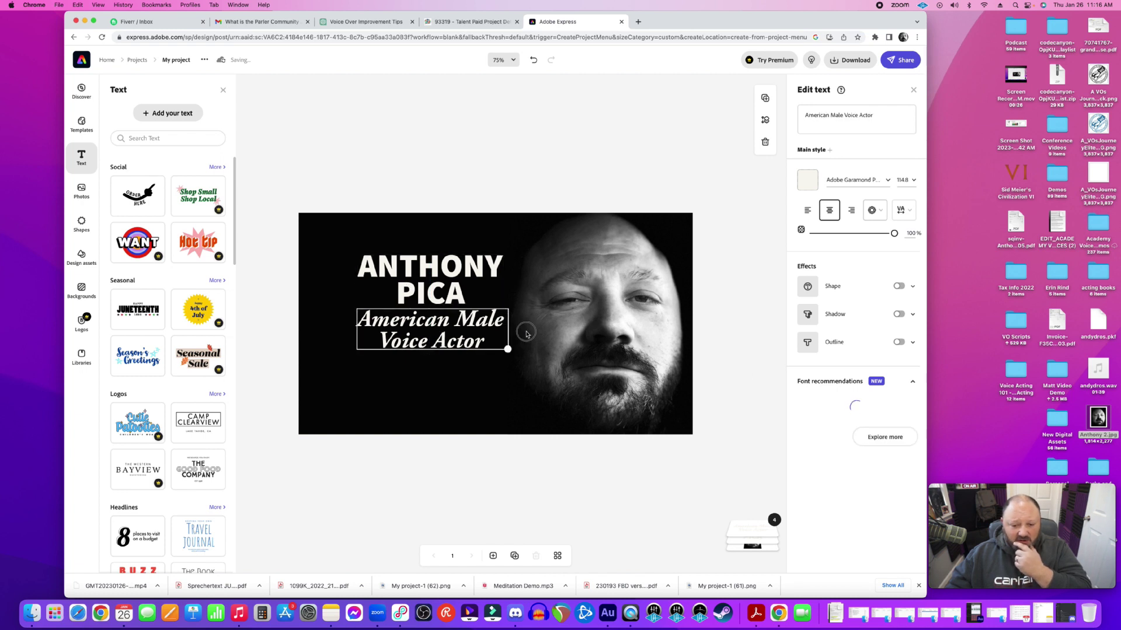
drag(537, 329, 447, 335)
drag(439, 279, 441, 289)
click(448, 332)
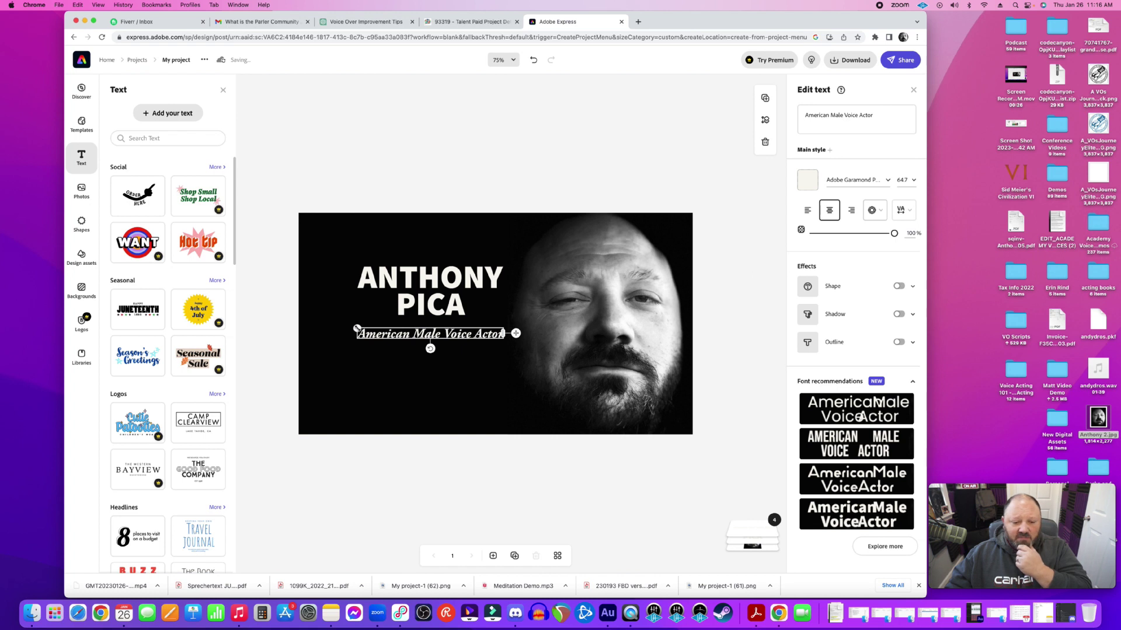
drag(357, 329, 352, 328)
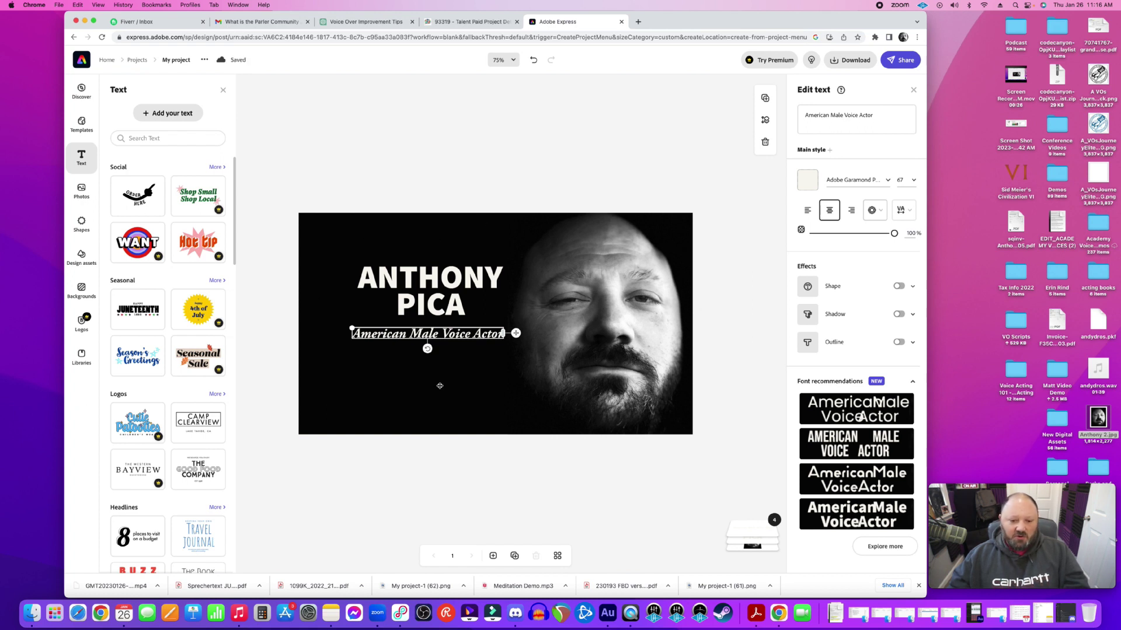
click(444, 300)
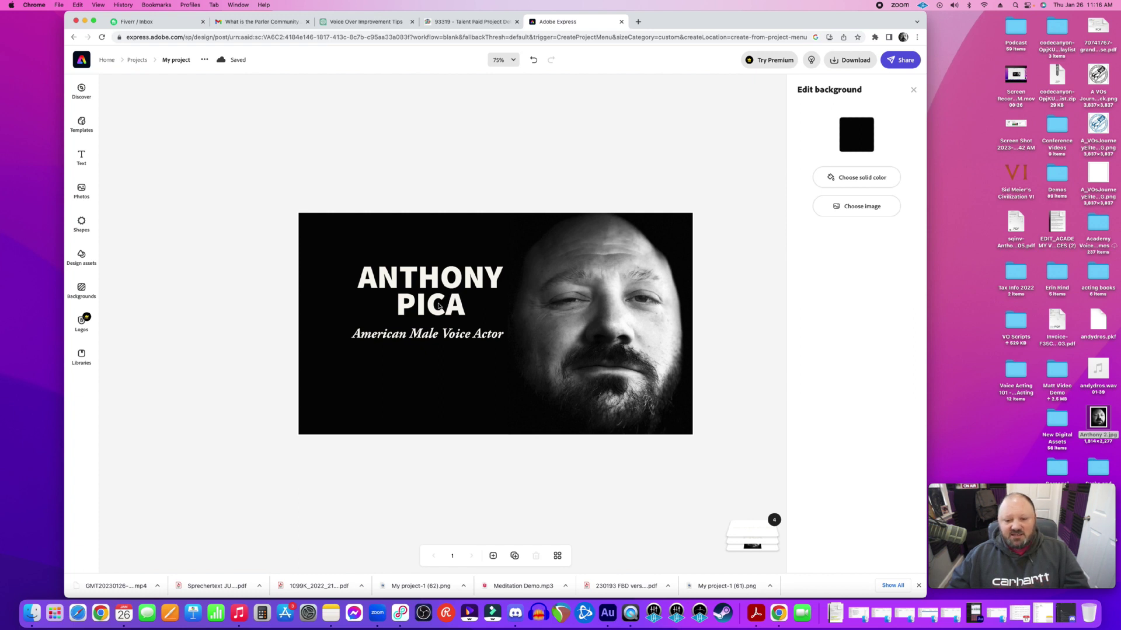
click(439, 306)
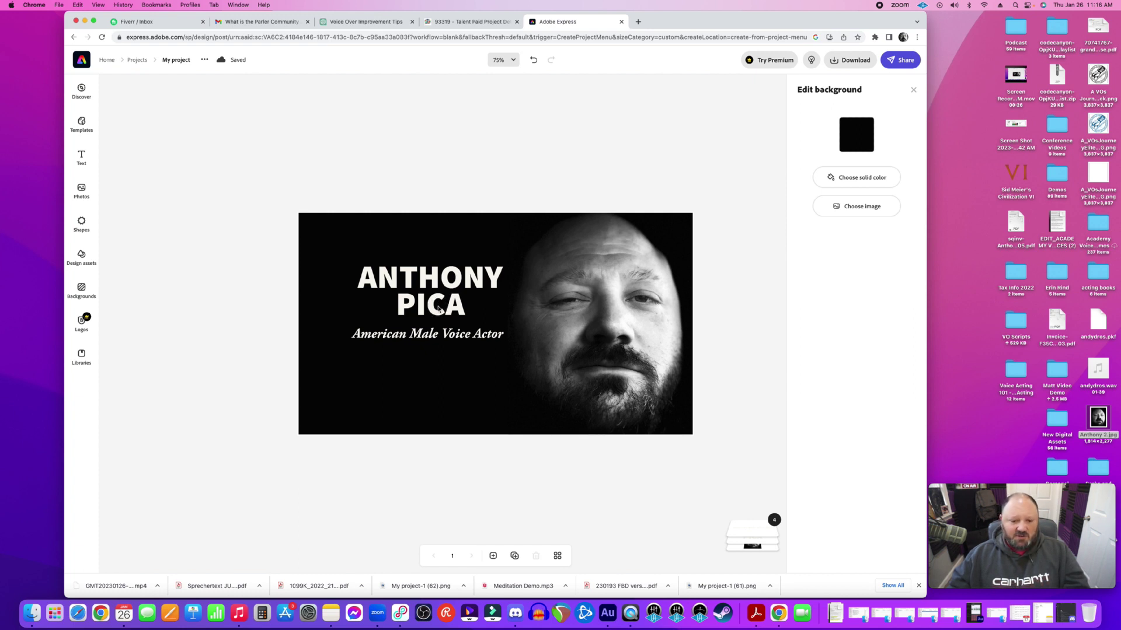
click(449, 369)
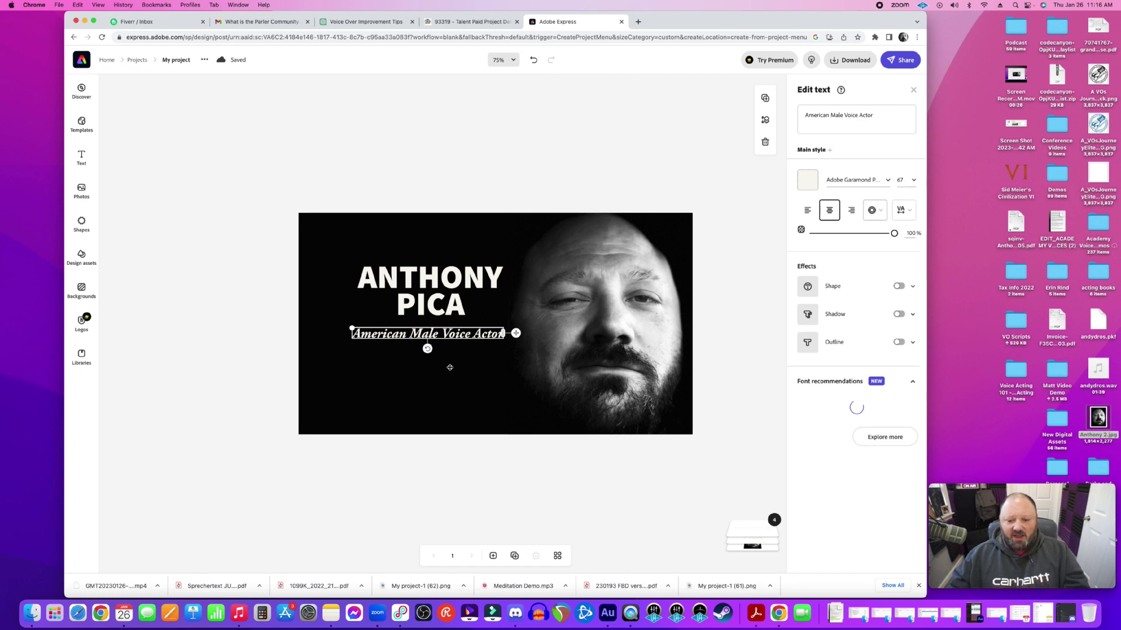
key(Escape)
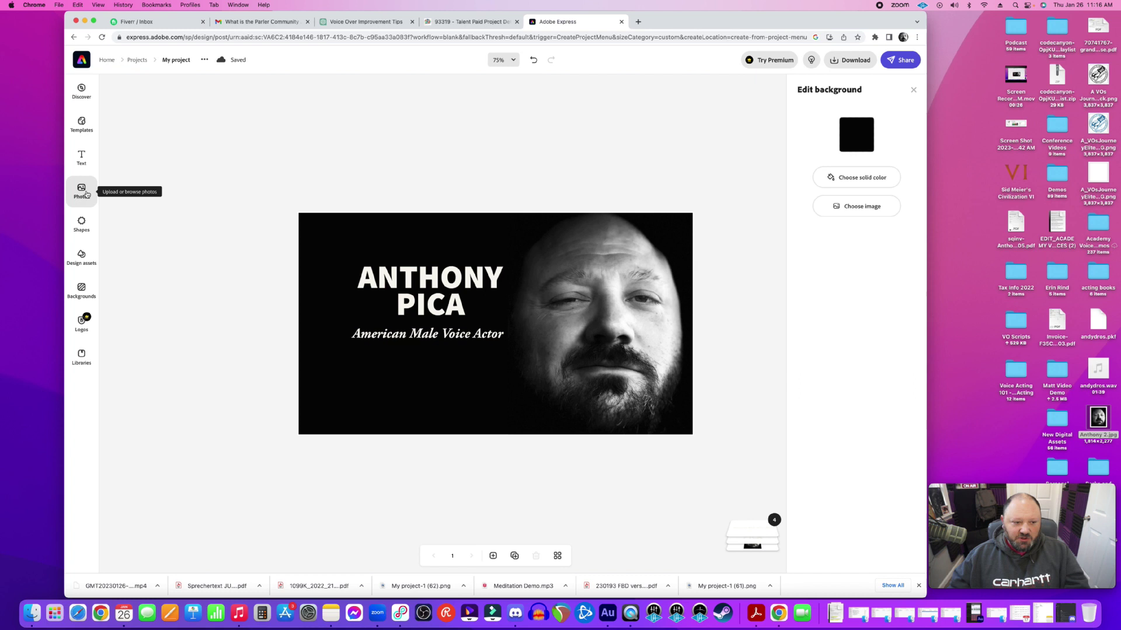
Search Photos for 'american flag' and place the first result near the title
click(87, 194)
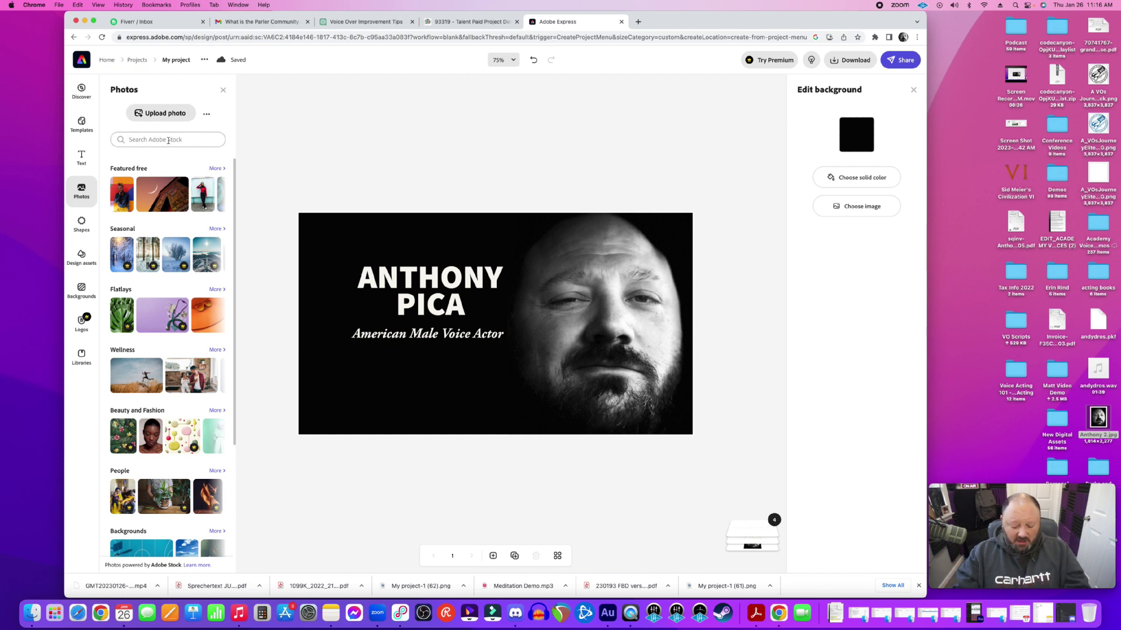
text(american)
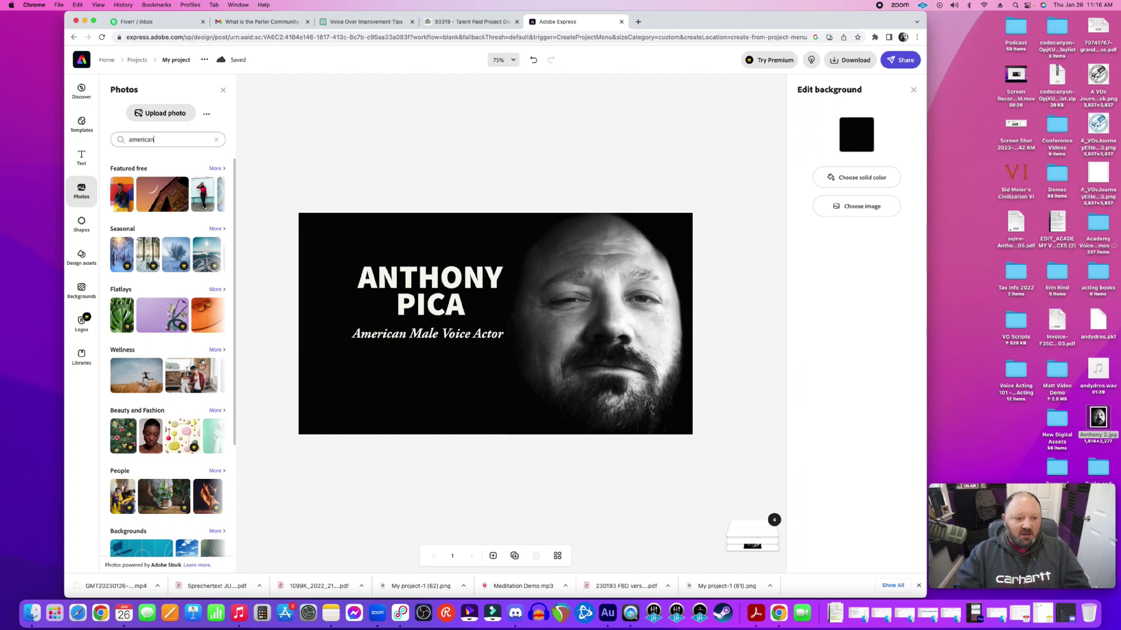
text( flag)
key(Return)
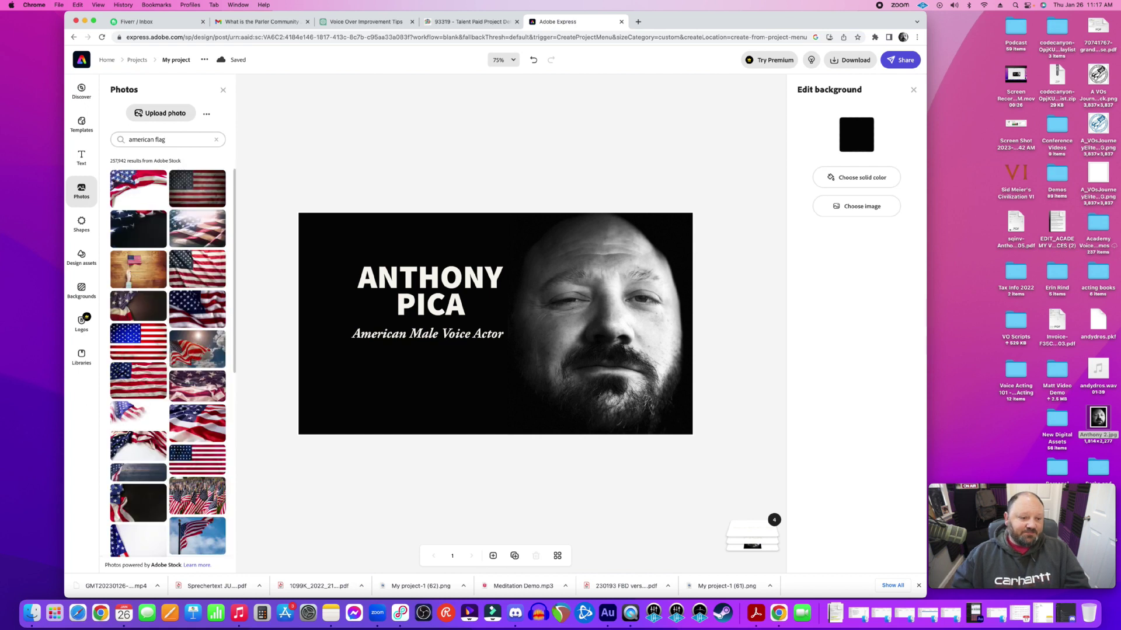
click(141, 198)
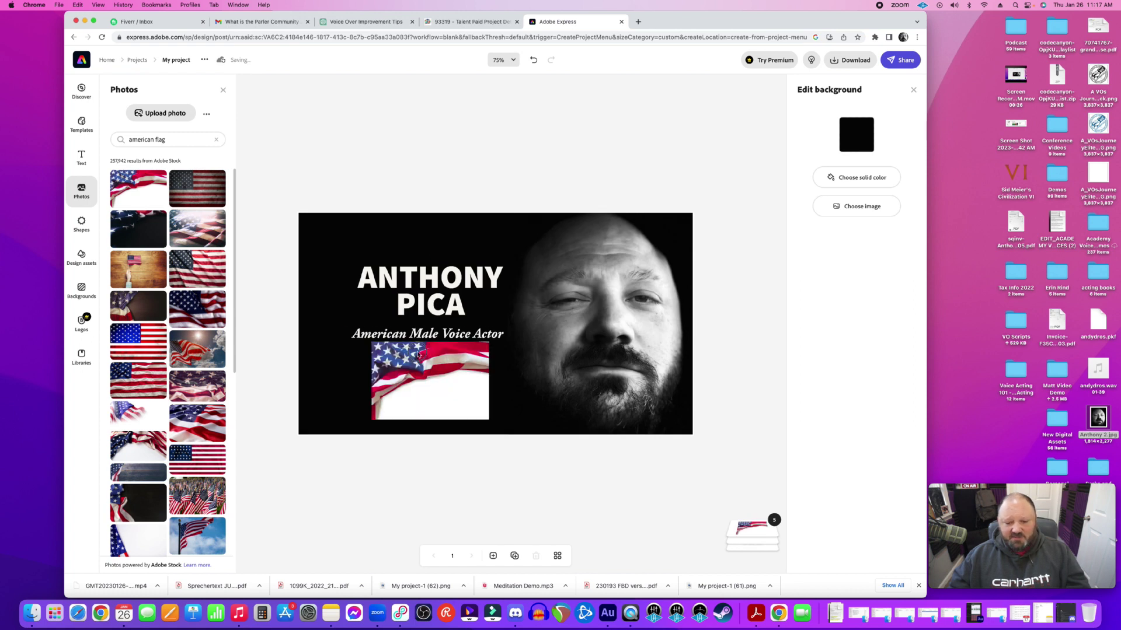
drag(440, 363, 422, 315)
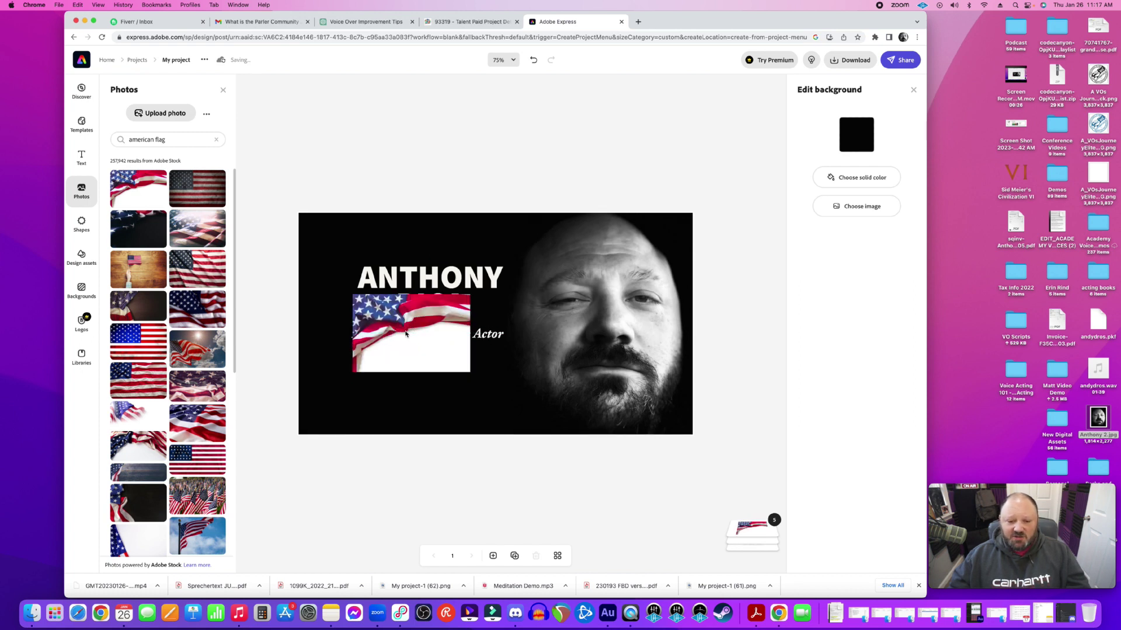
click(406, 333)
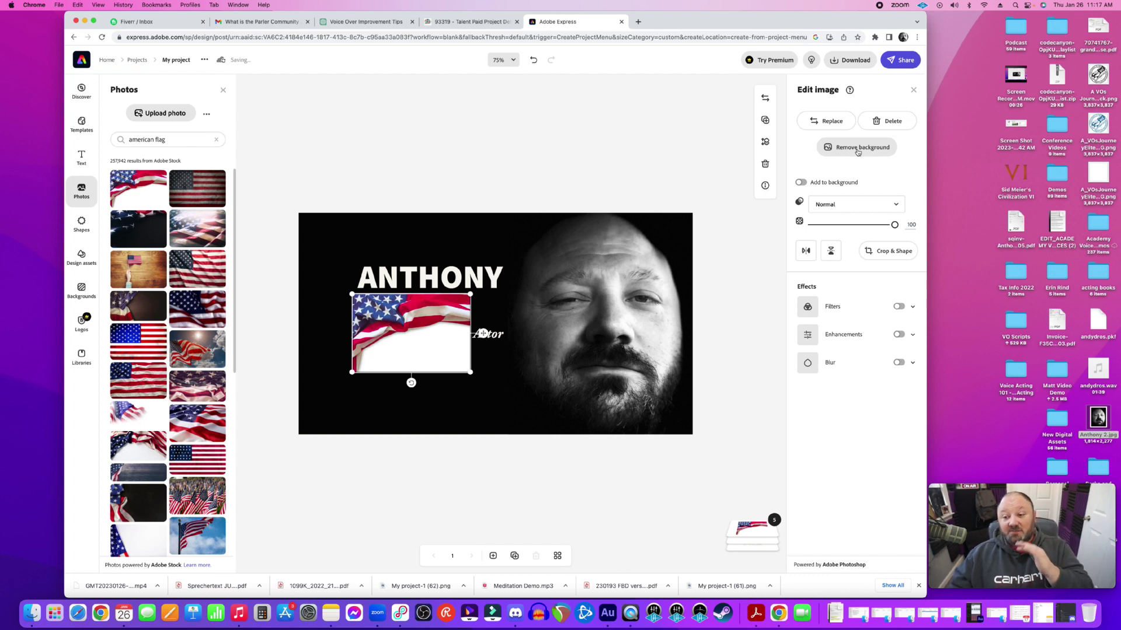
Remove the flag photo's white background and move the cutout toward the top-left
click(857, 150)
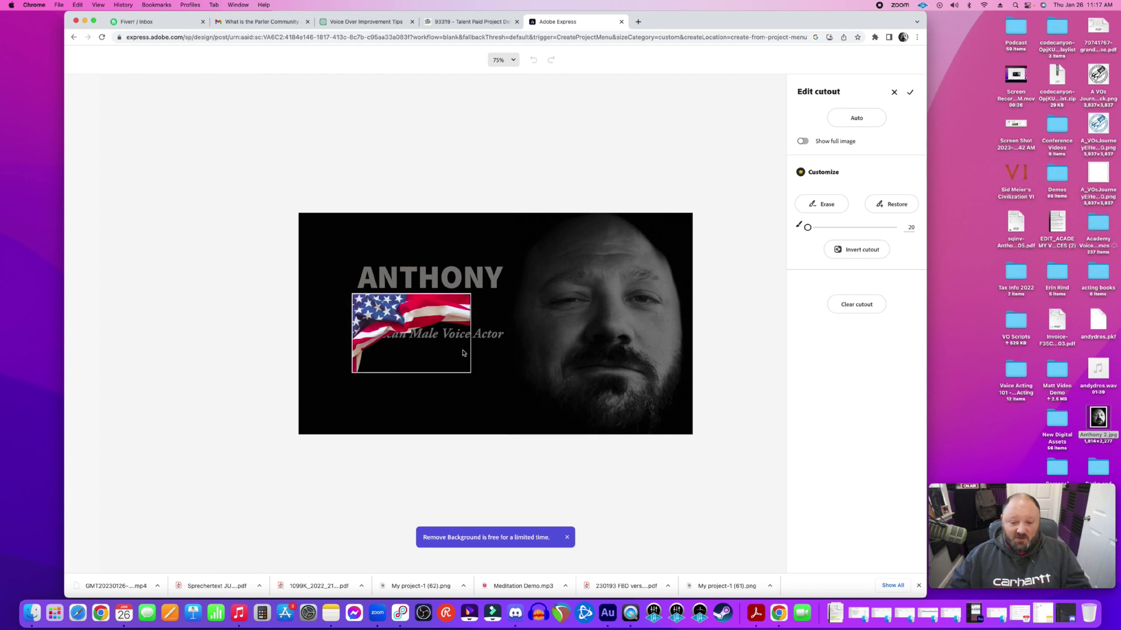
click(910, 91)
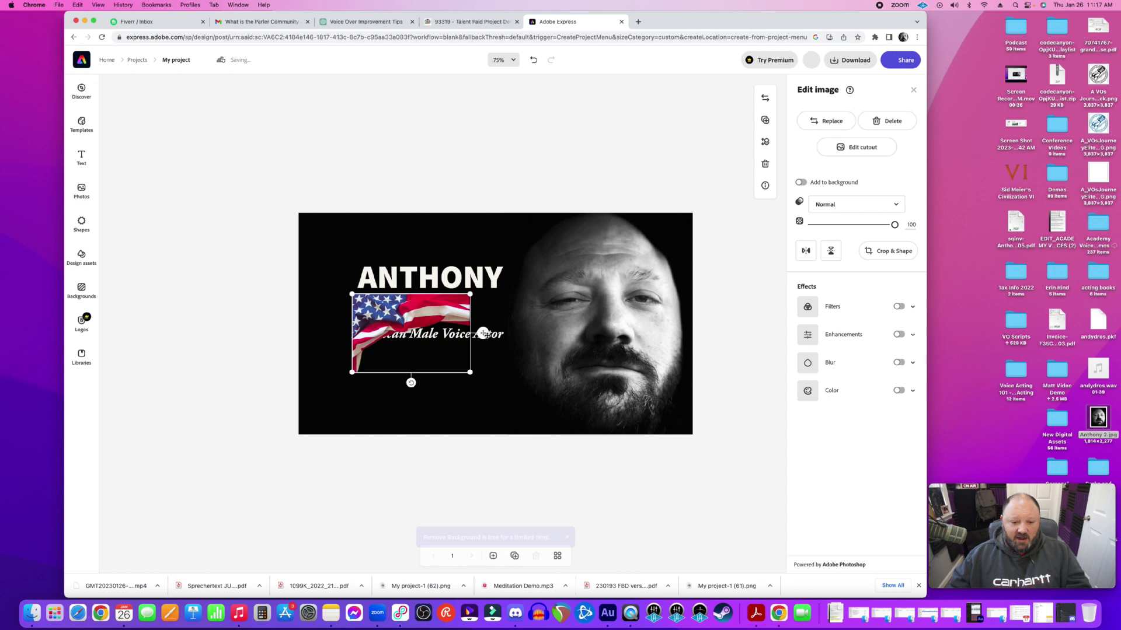
drag(441, 340, 401, 270)
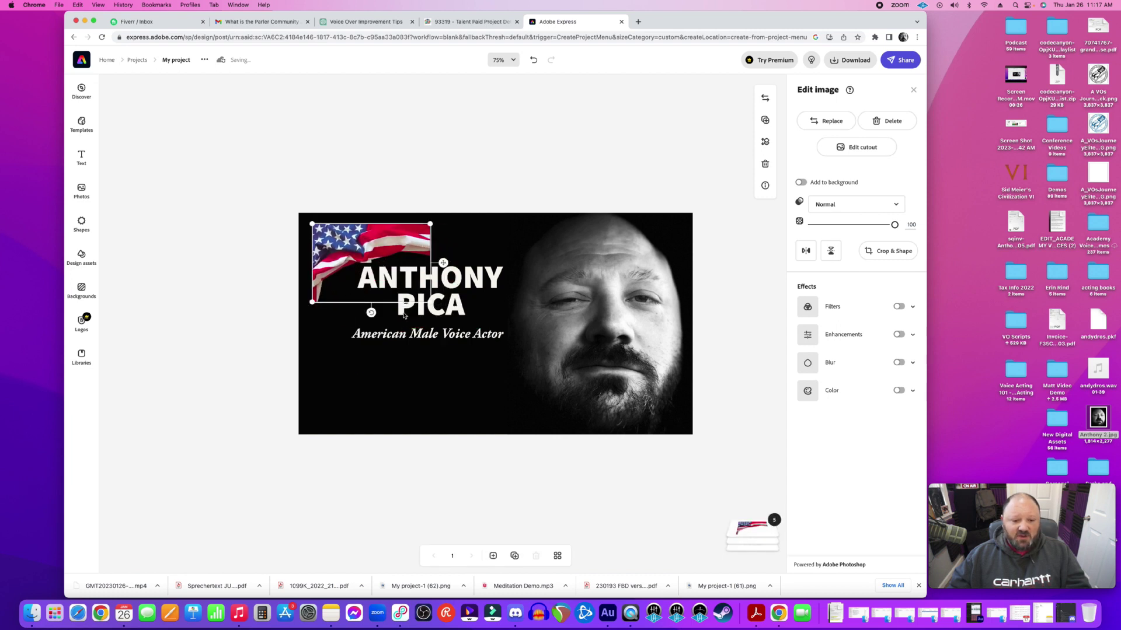
Tilt and enlarge the flag, then slide it over the ANTHONY title
drag(372, 315, 283, 347)
drag(412, 207, 386, 233)
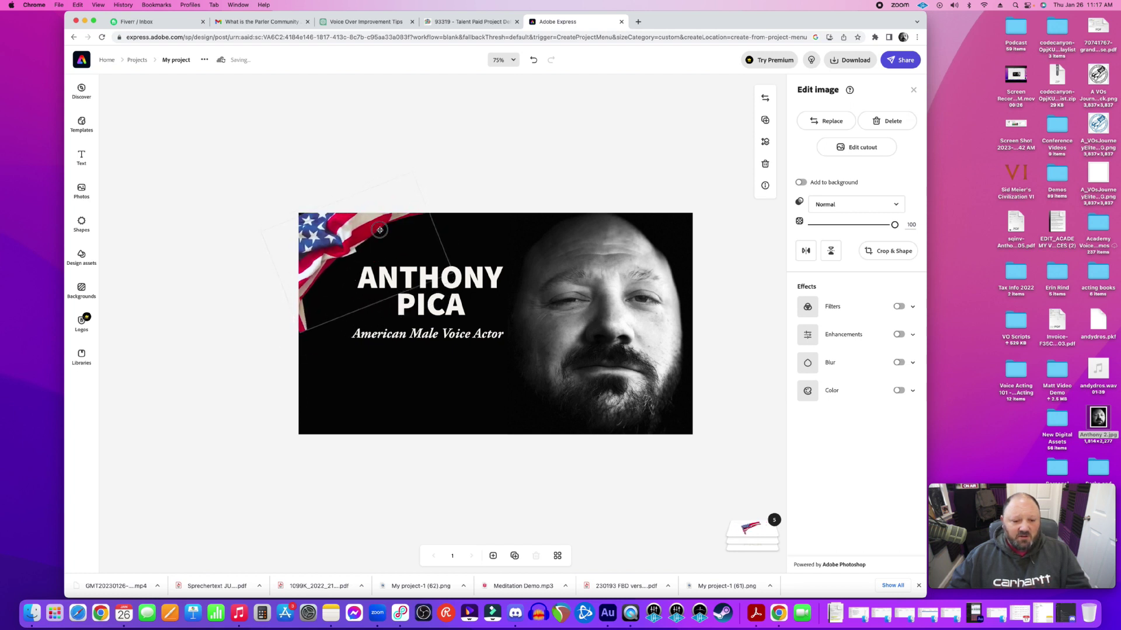
drag(295, 336, 291, 342)
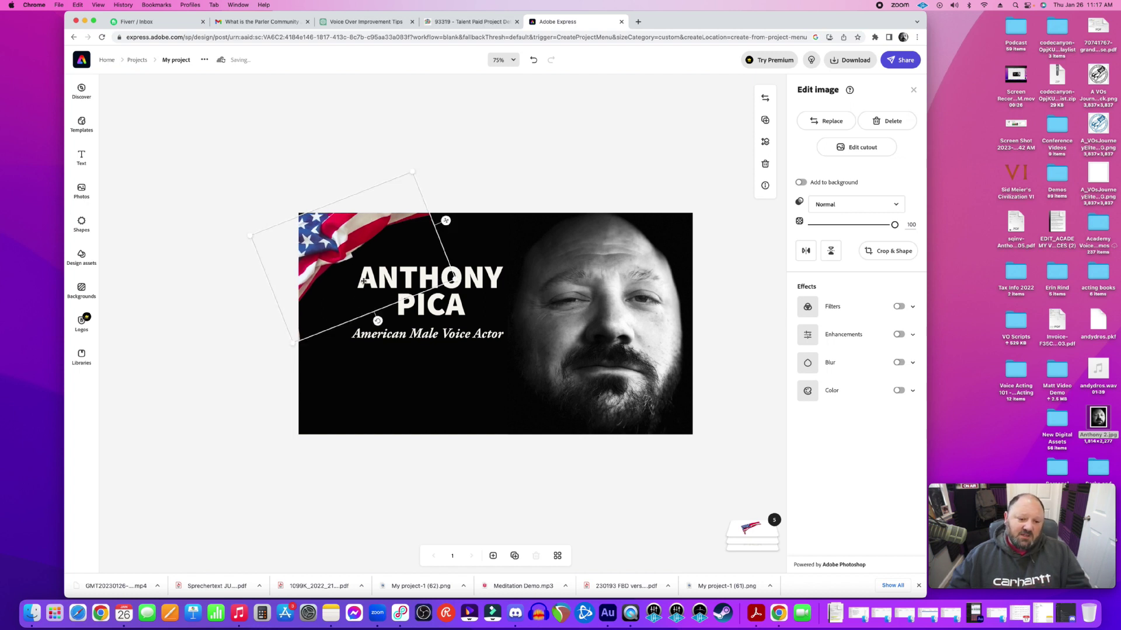
drag(354, 309, 417, 308)
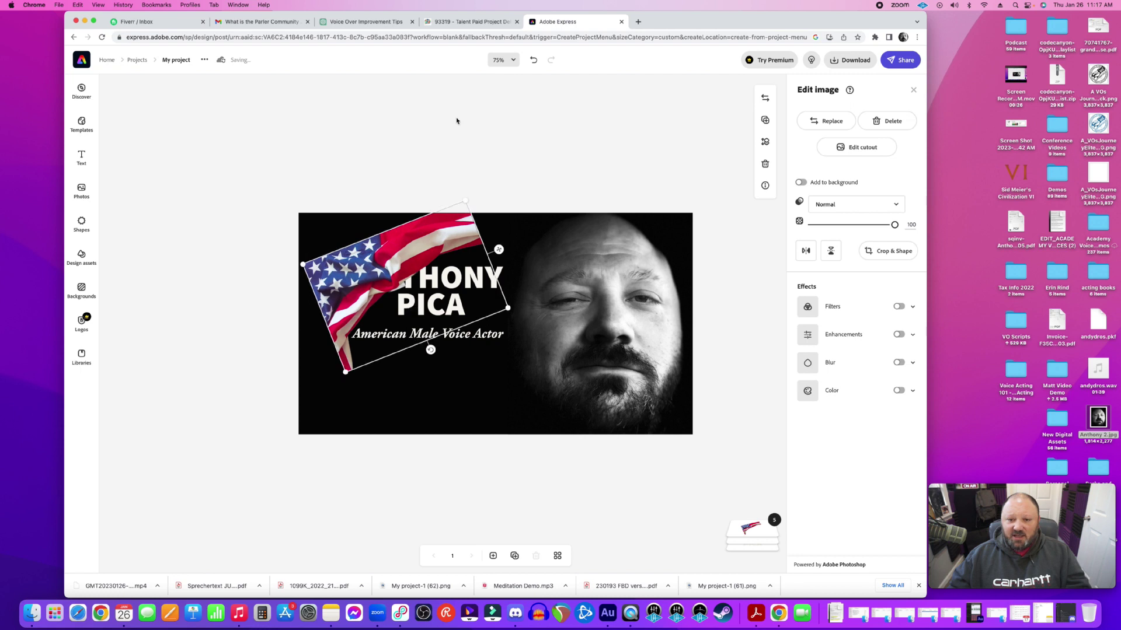
Undo the flag edits back to the original white-background photo
click(532, 60)
click(532, 60)
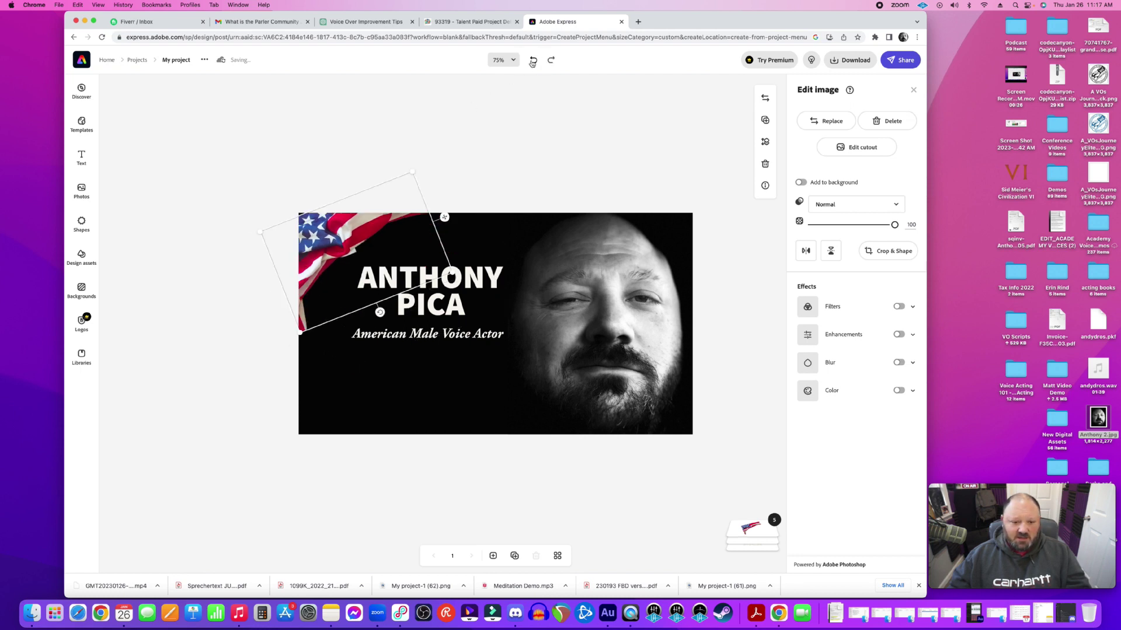
click(533, 60)
click(533, 60)
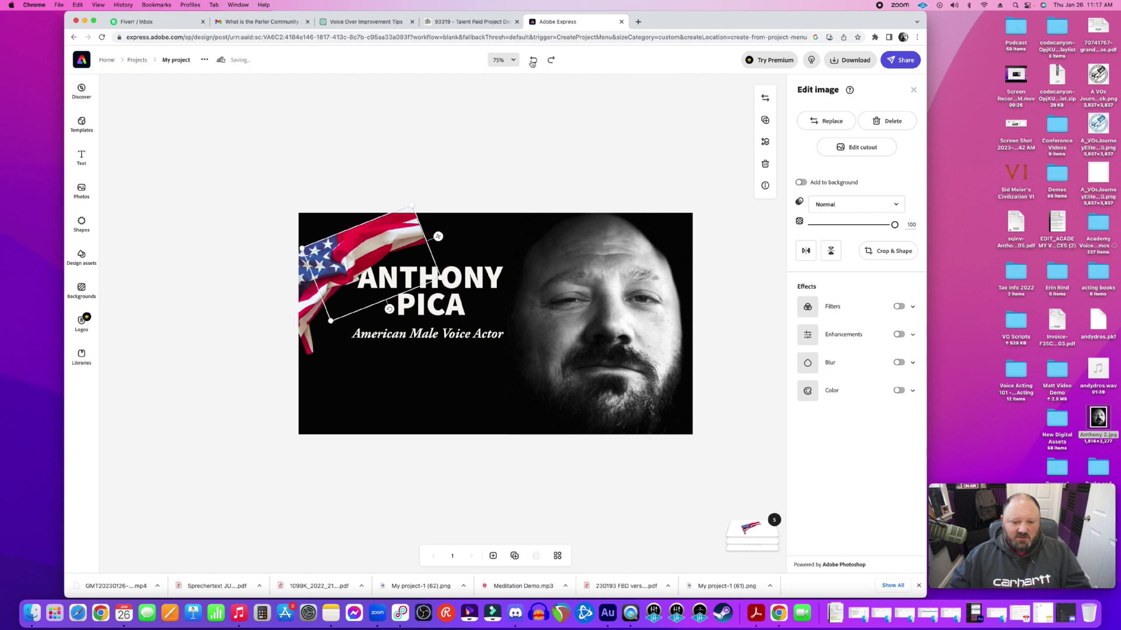
click(532, 60)
click(532, 60)
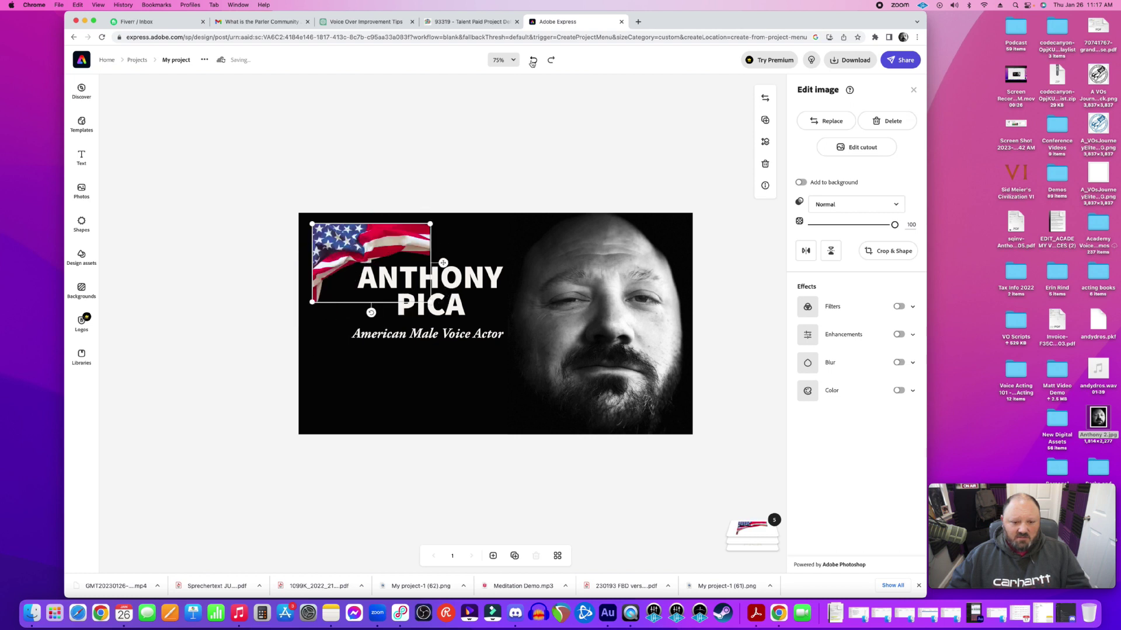
click(532, 60)
click(532, 61)
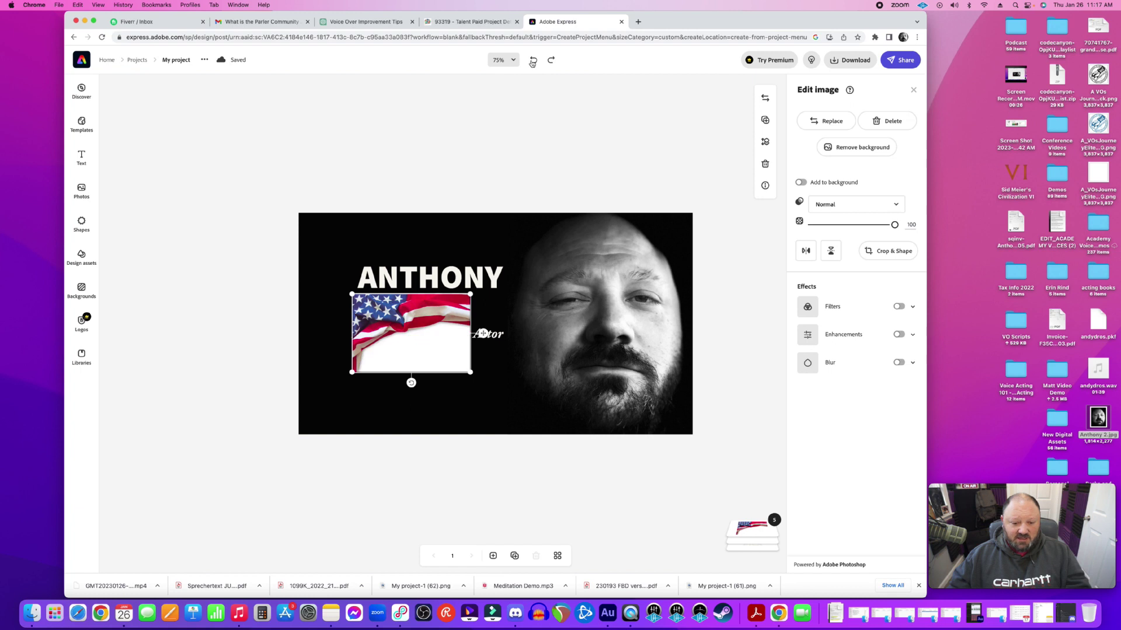
Remove the flag's background again, dismiss the Premium Erase offer, and accept the cutout
click(862, 146)
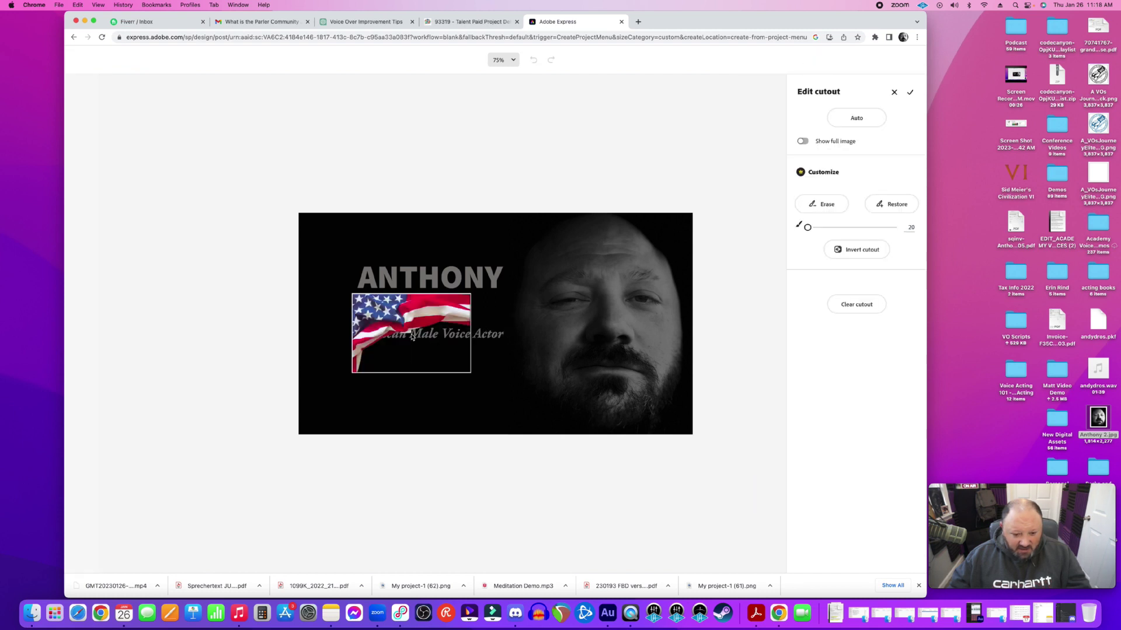
click(823, 205)
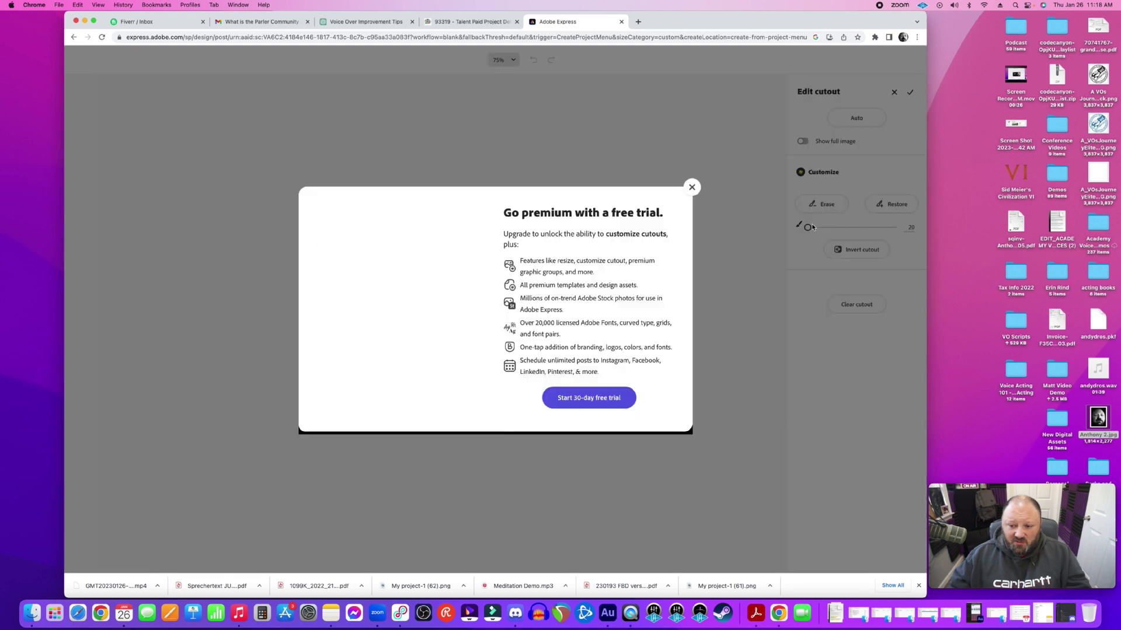
click(691, 188)
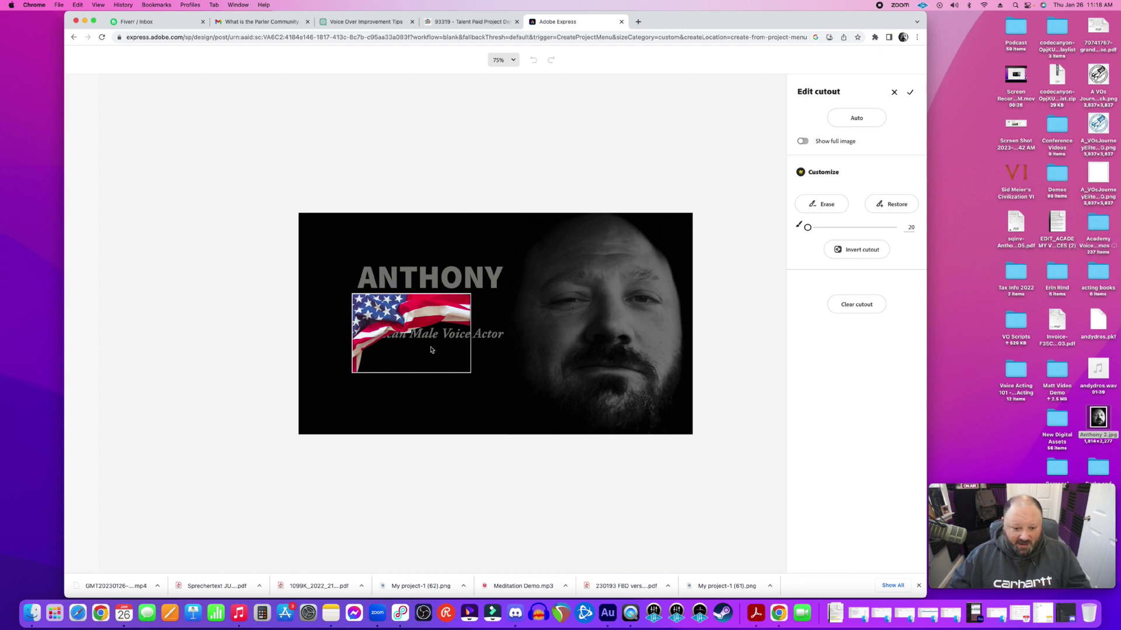
click(910, 92)
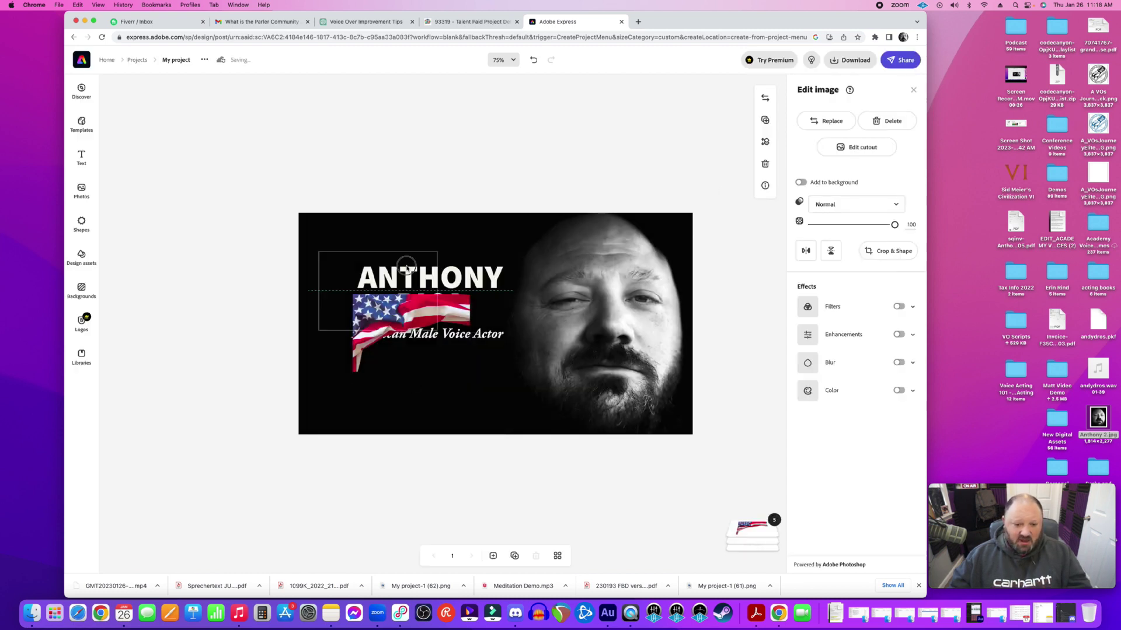
Enlarge the flag, tilt it about 25 degrees, and fit it into the top-left corner
drag(444, 312, 390, 241)
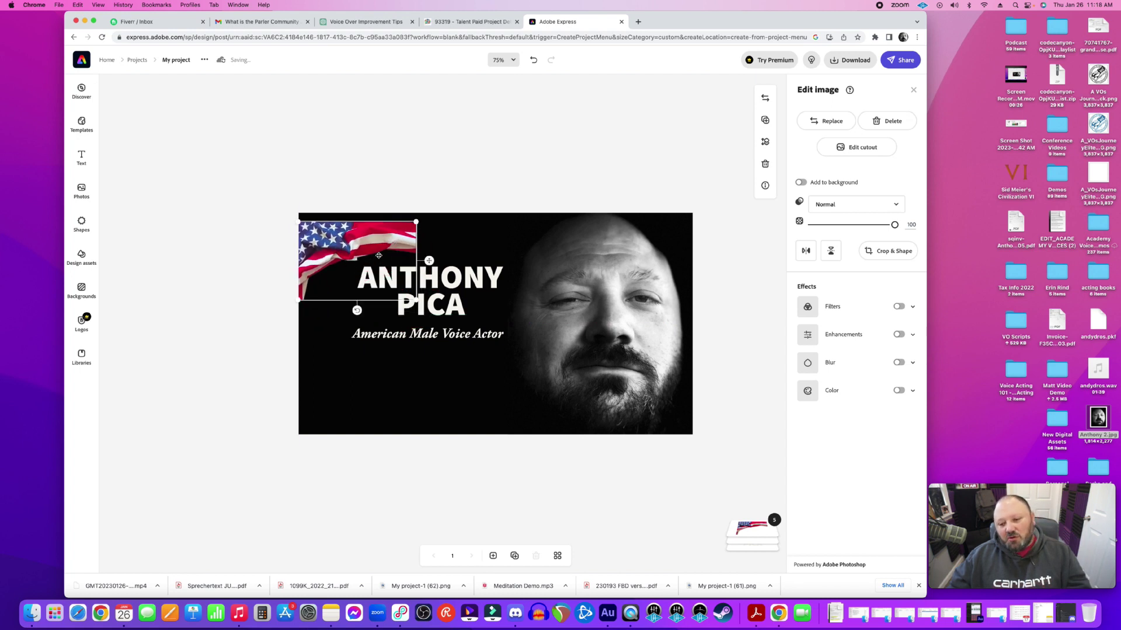
drag(416, 222, 446, 204)
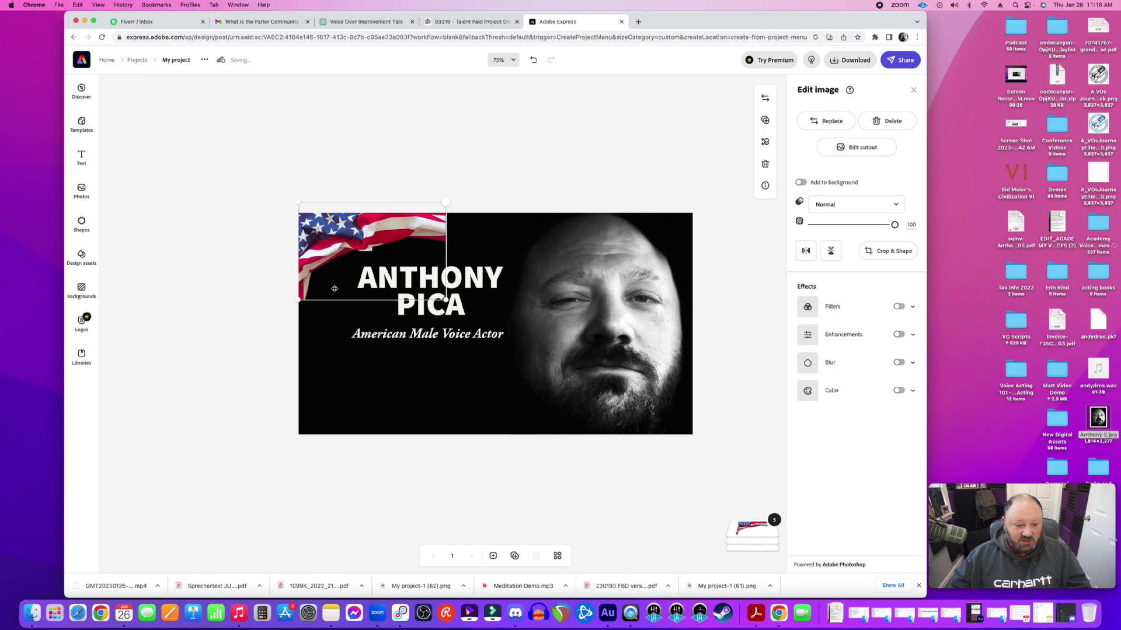
drag(299, 301, 280, 313)
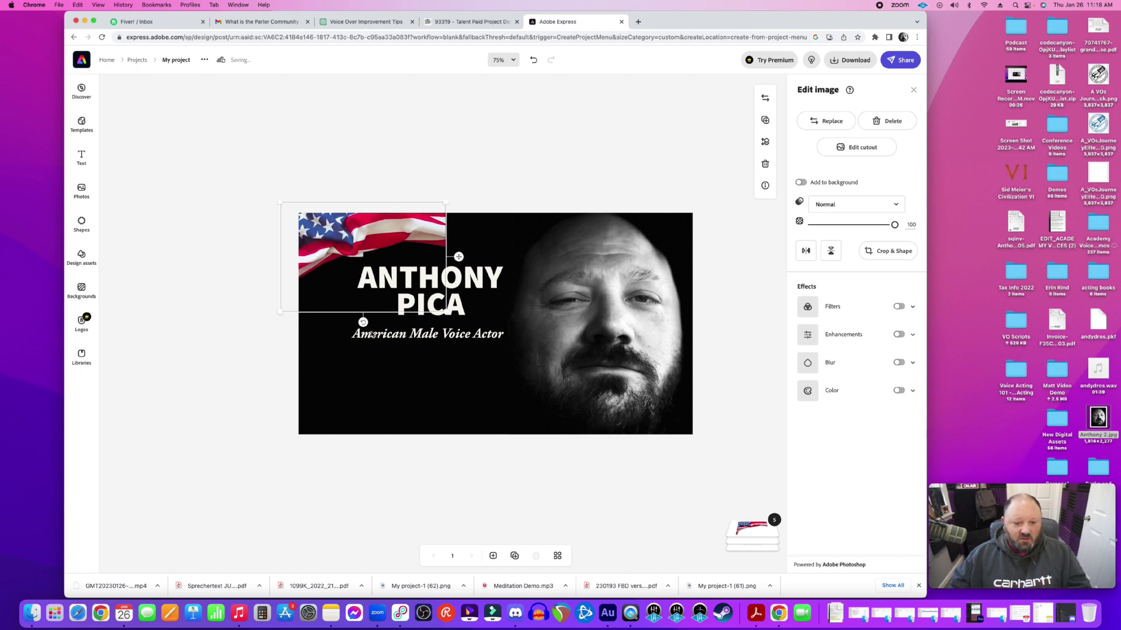
drag(363, 322, 391, 315)
drag(353, 281, 354, 279)
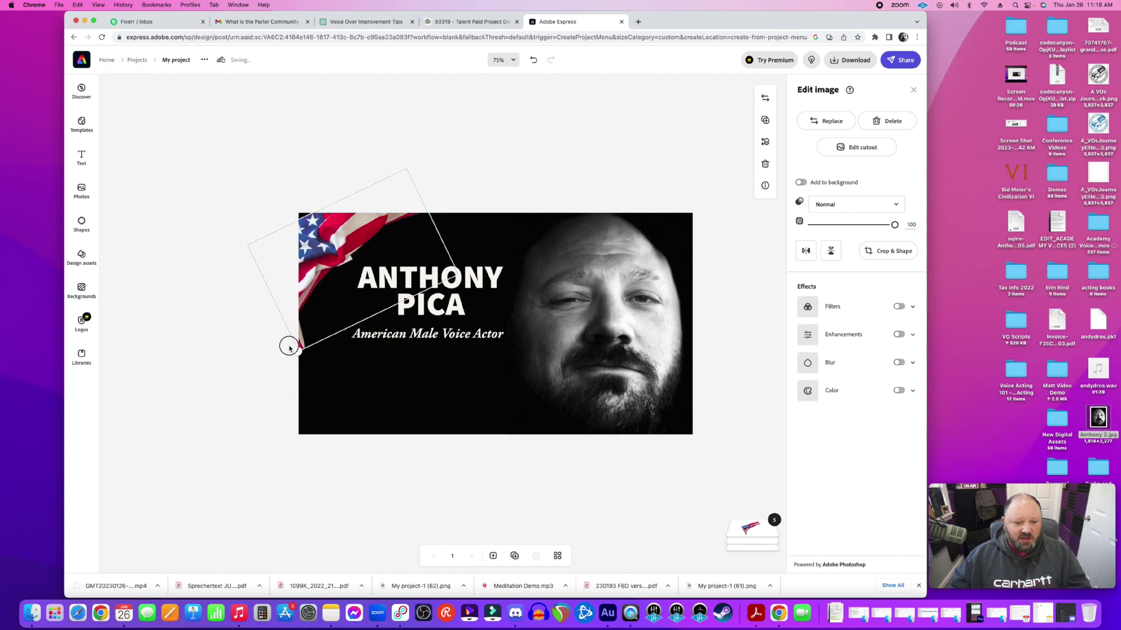
drag(326, 293, 364, 320)
drag(384, 277, 402, 263)
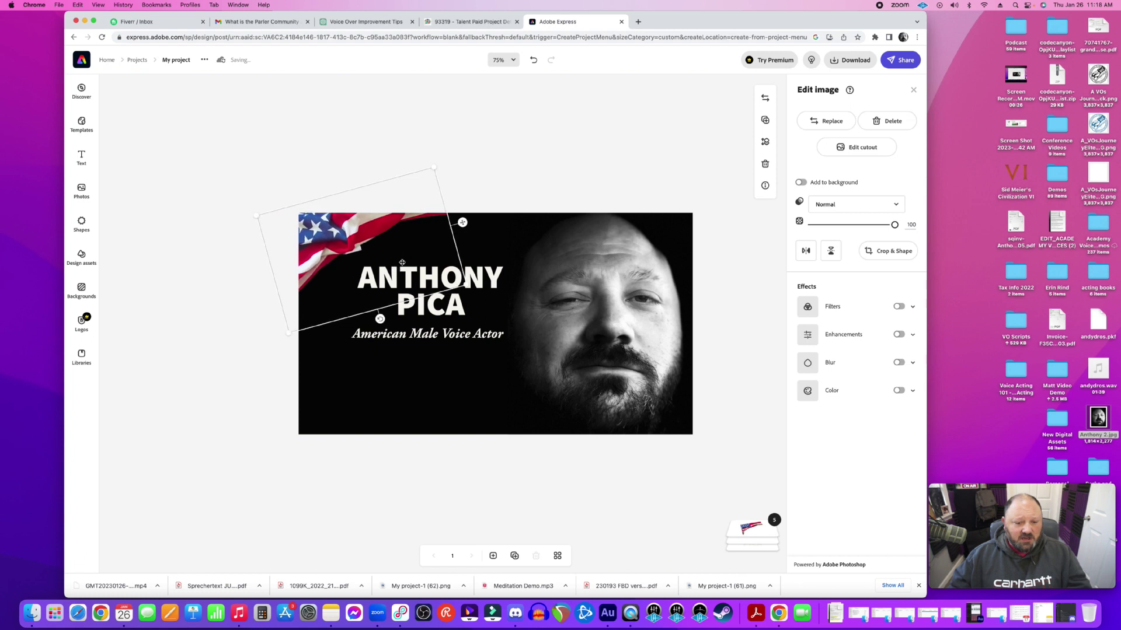
Set the corner flag's opacity to about 62%
click(570, 155)
click(395, 221)
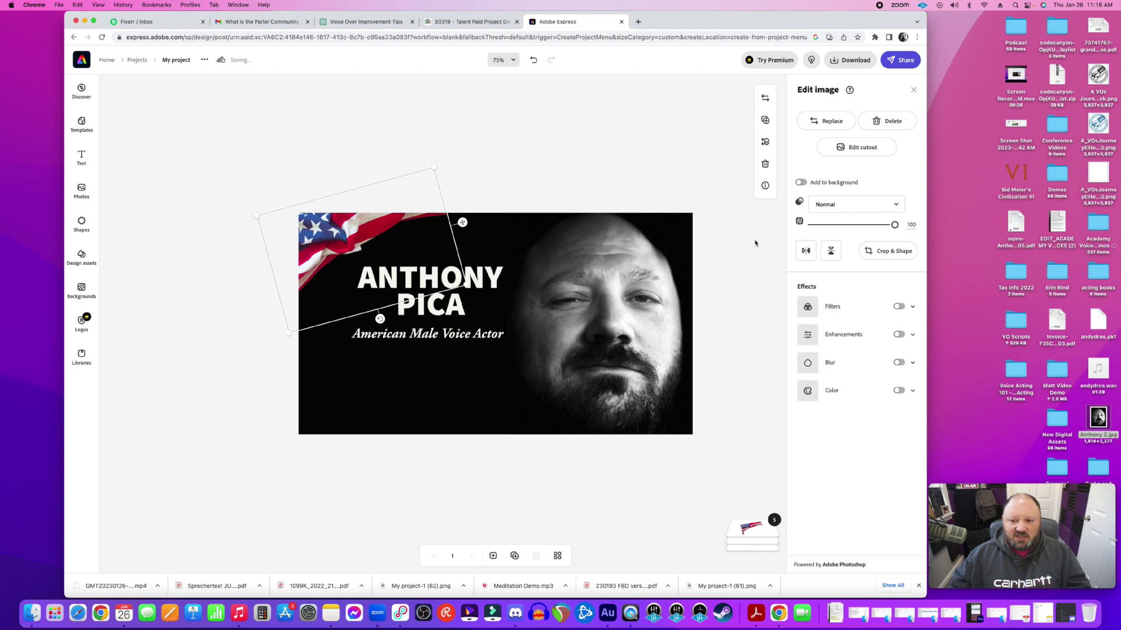
drag(896, 229, 864, 232)
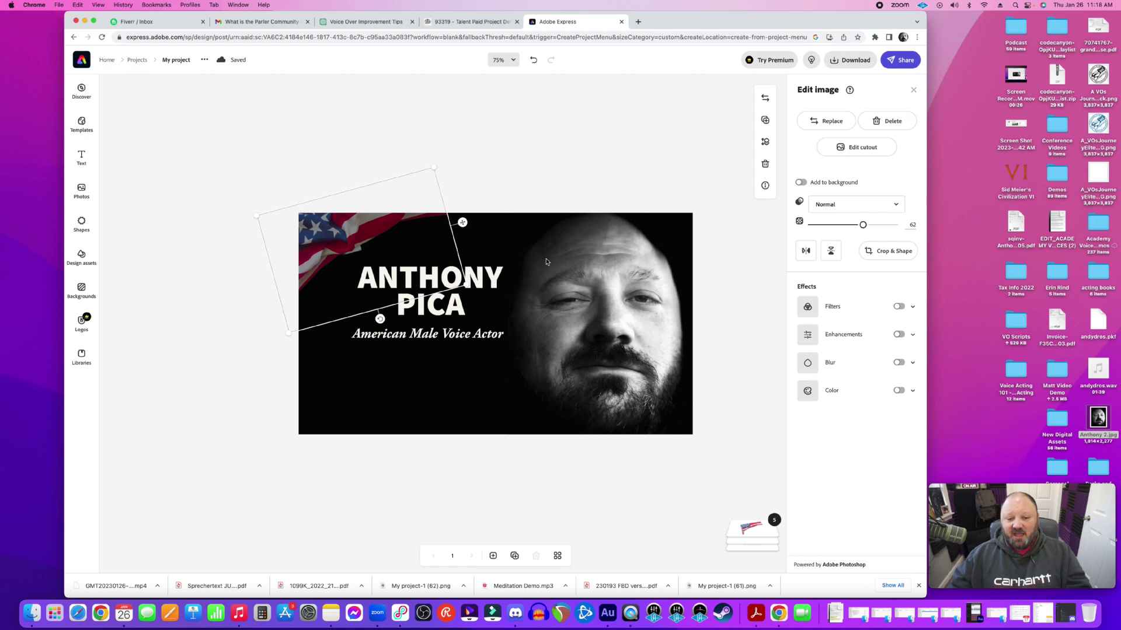
Drag the duplicate flag down and rotate it into the canvas's bottom-left corner
drag(467, 285, 475, 293)
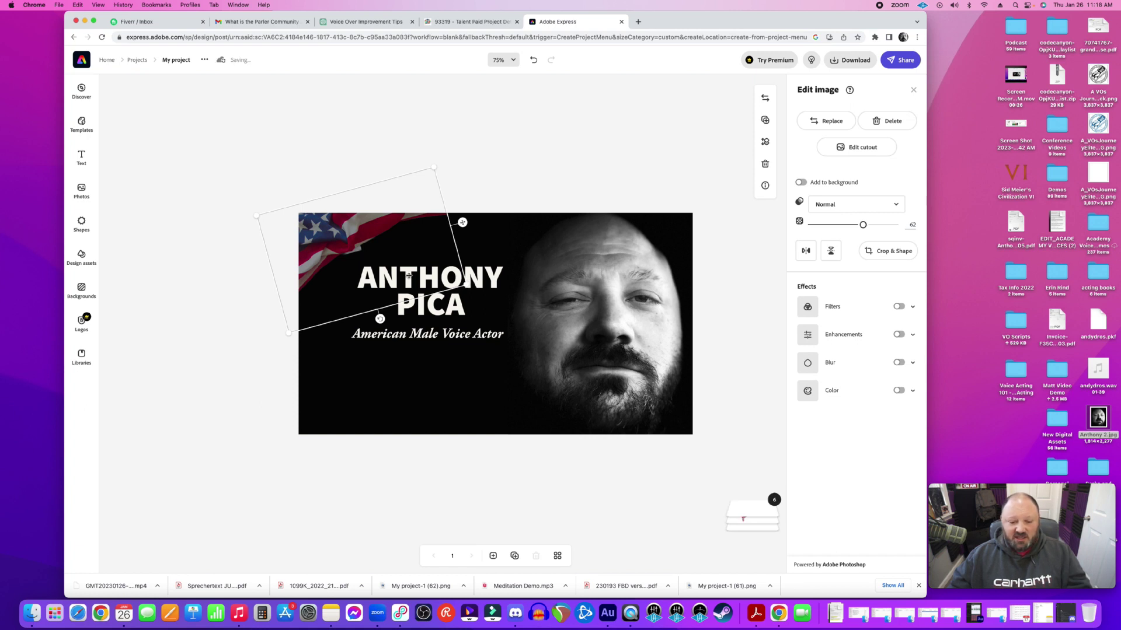
drag(408, 275, 410, 346)
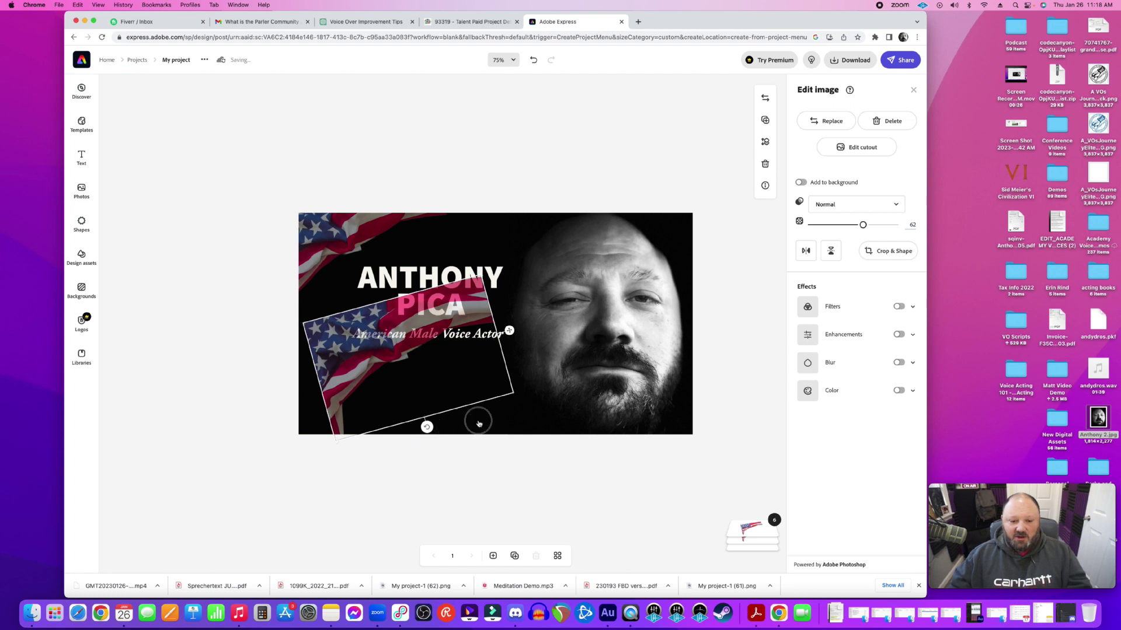
drag(427, 426, 445, 299)
drag(469, 409, 383, 443)
drag(363, 330, 390, 378)
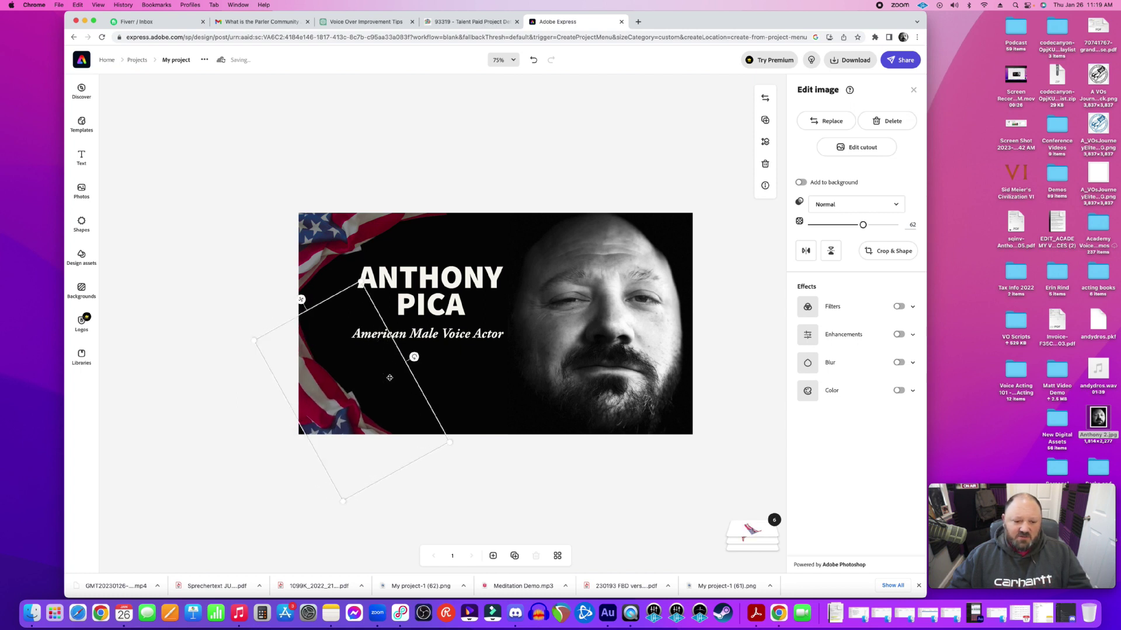
click(497, 491)
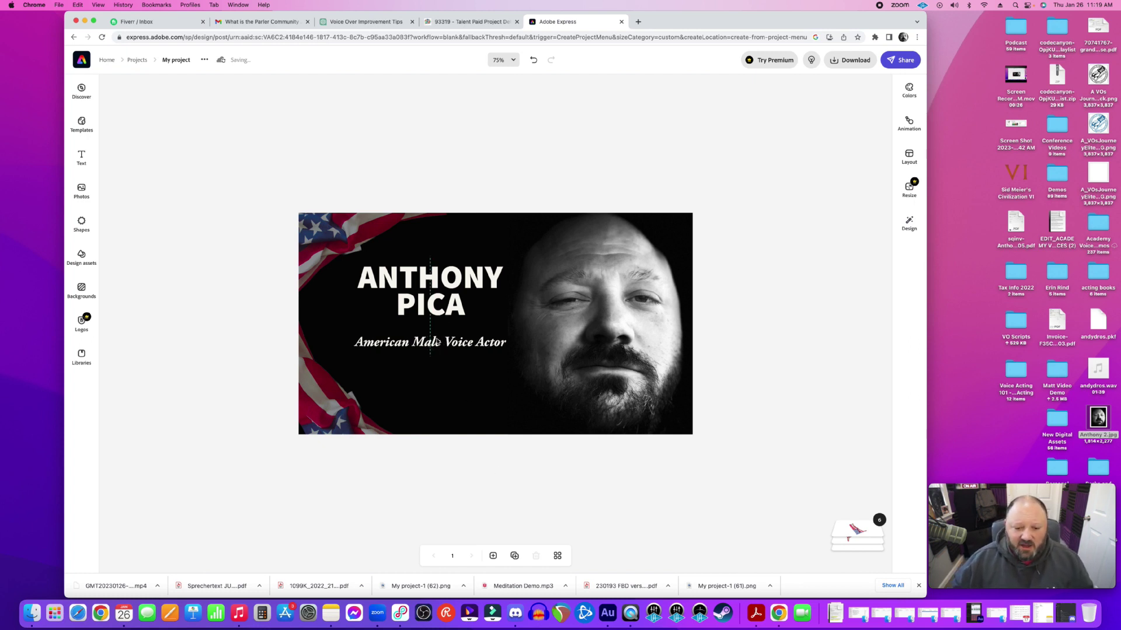
drag(447, 293, 446, 301)
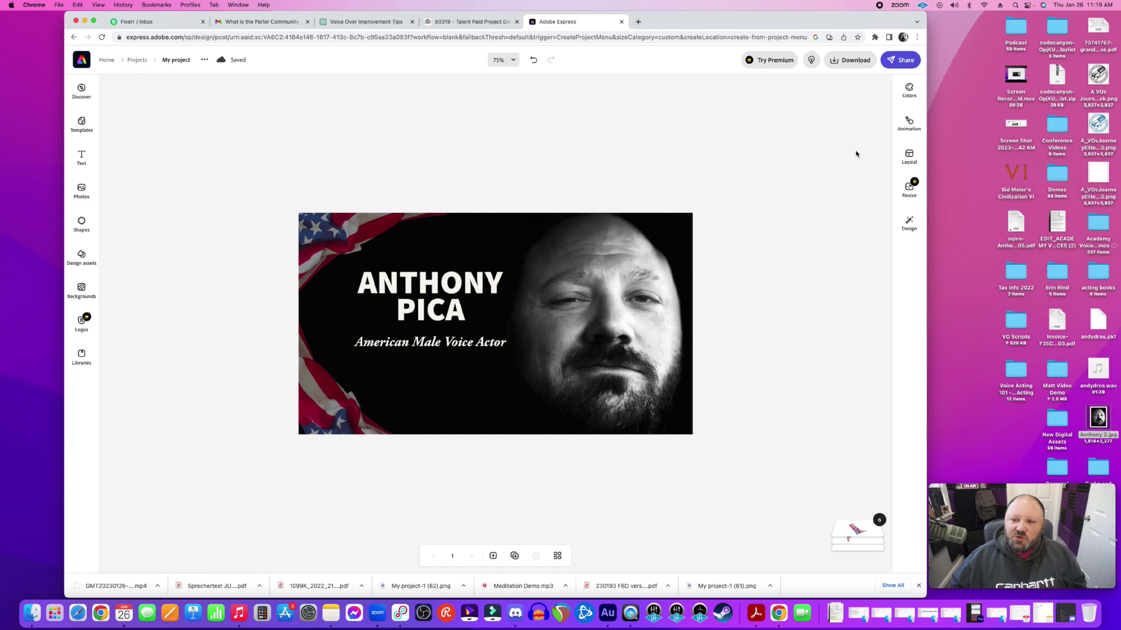
Download the design as PNG, dismiss the pop-ups, and open My project-1 (63).png
click(841, 64)
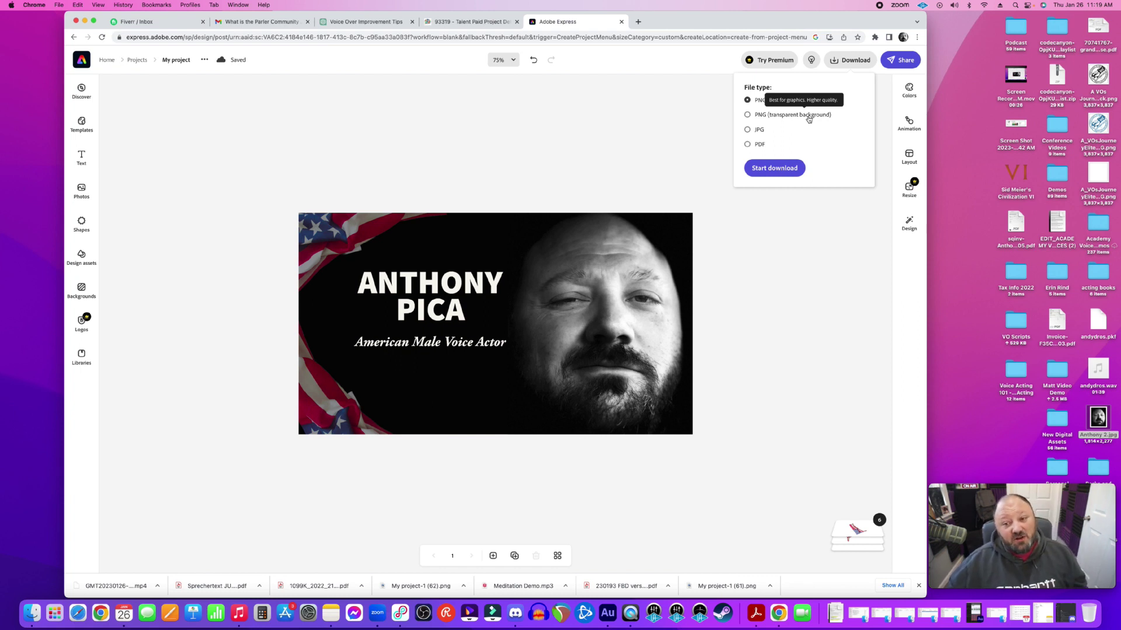
click(764, 174)
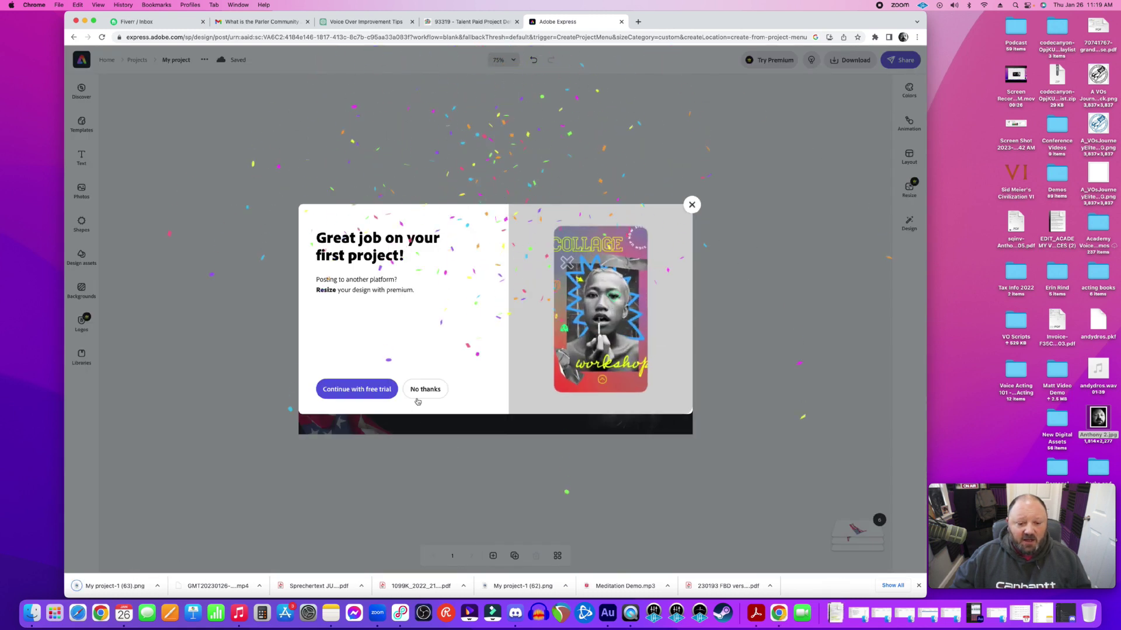
click(376, 395)
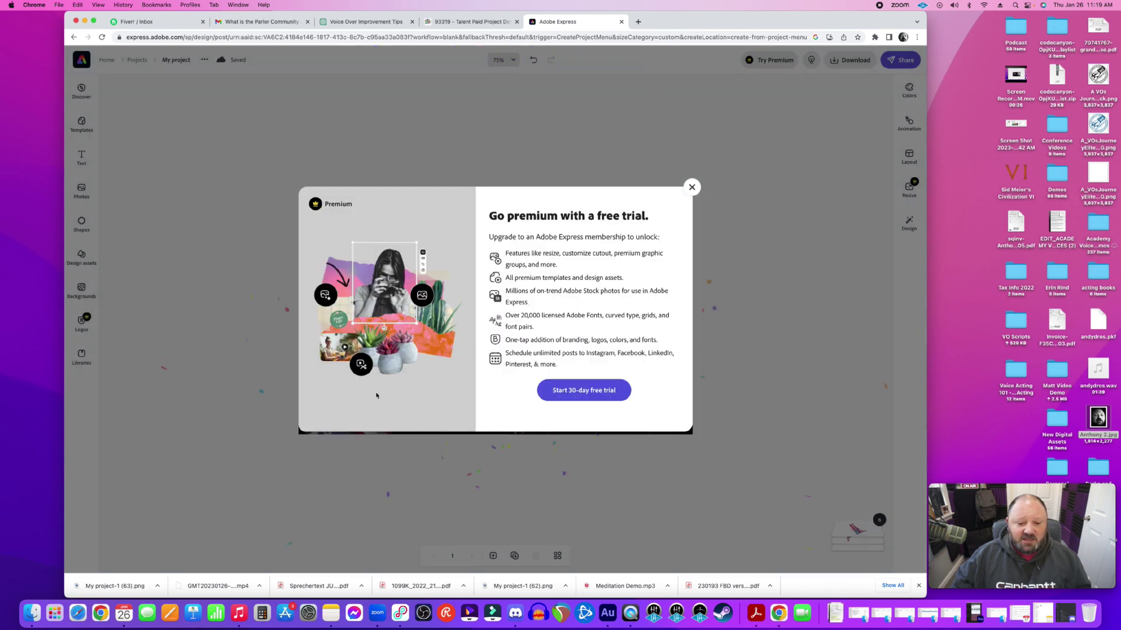
click(691, 187)
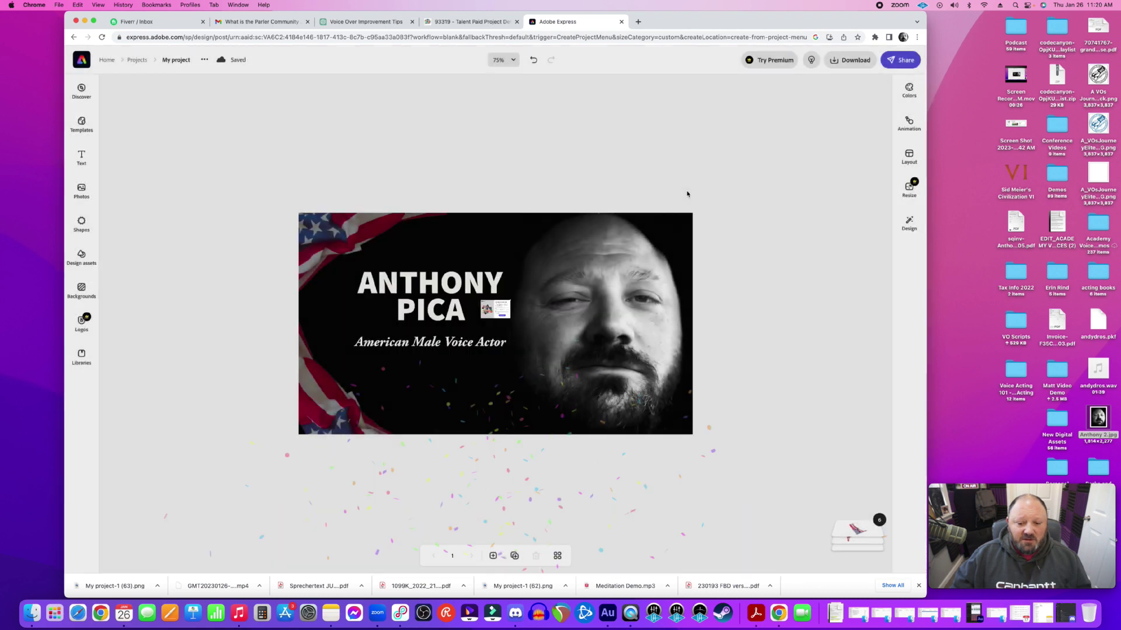
click(131, 581)
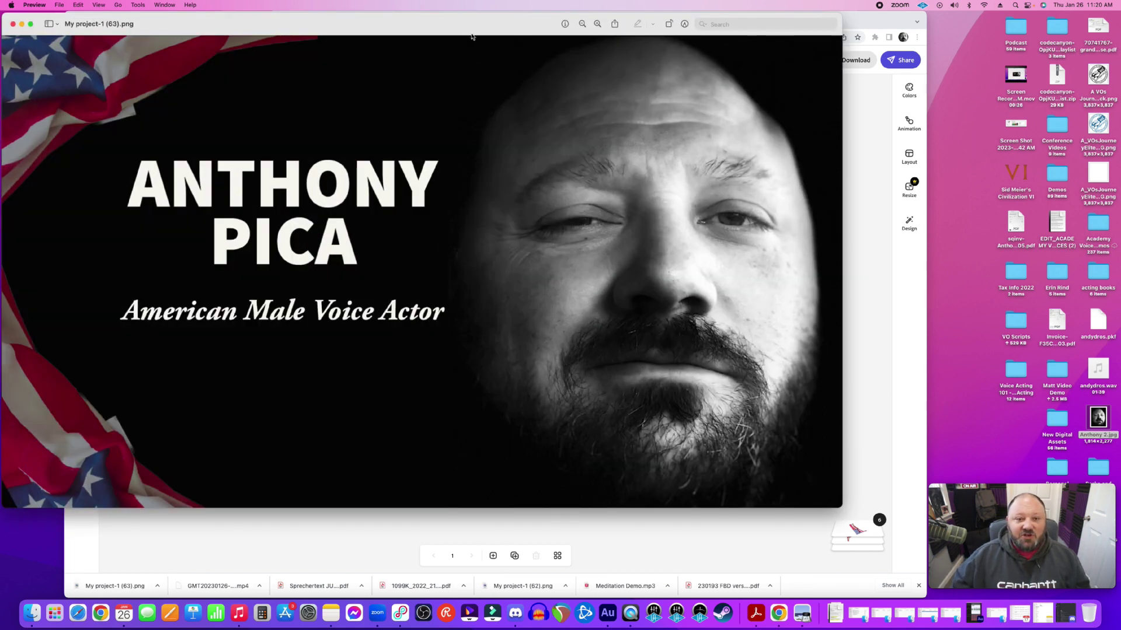
Move the Preview window to view the full exported thumbnail
drag(471, 31, 541, 53)
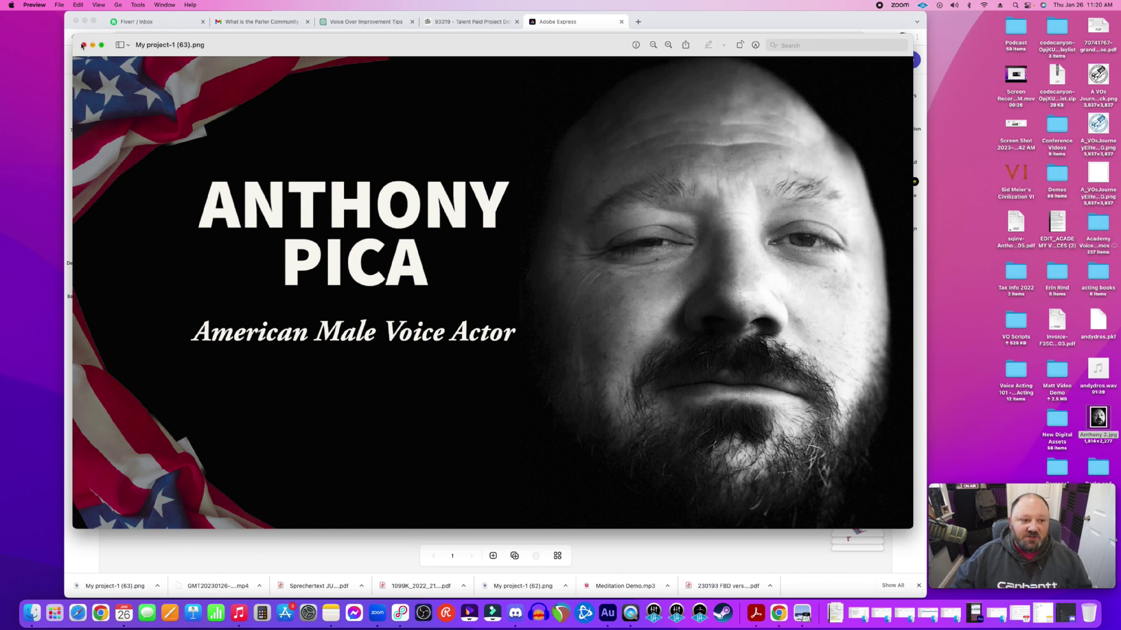
Close the Preview window to return to the Adobe Express editor
click(82, 45)
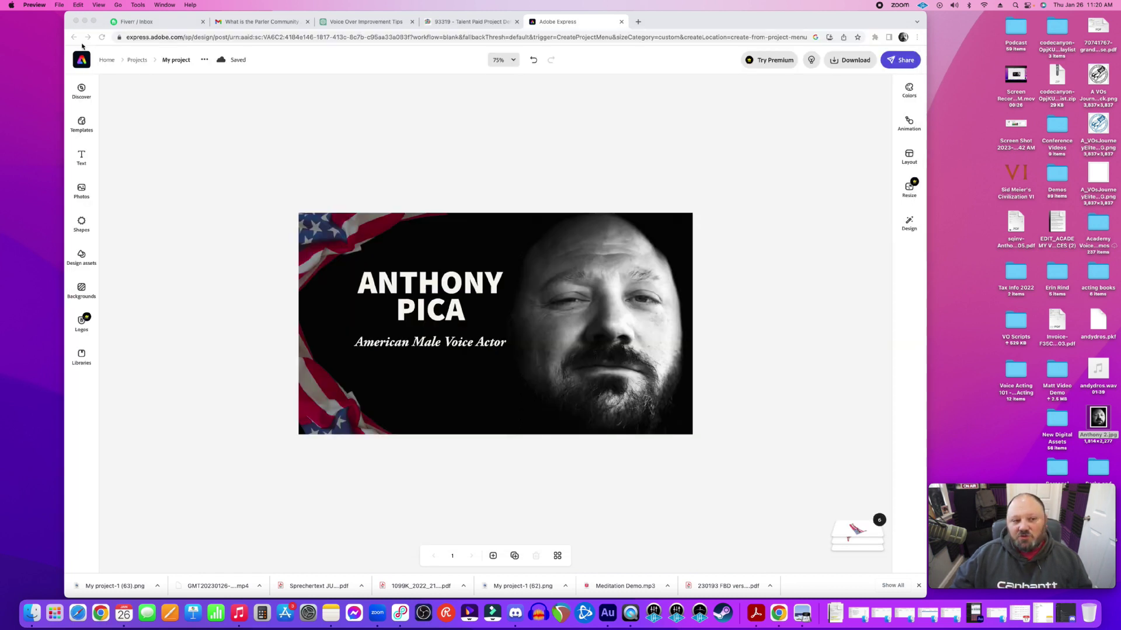